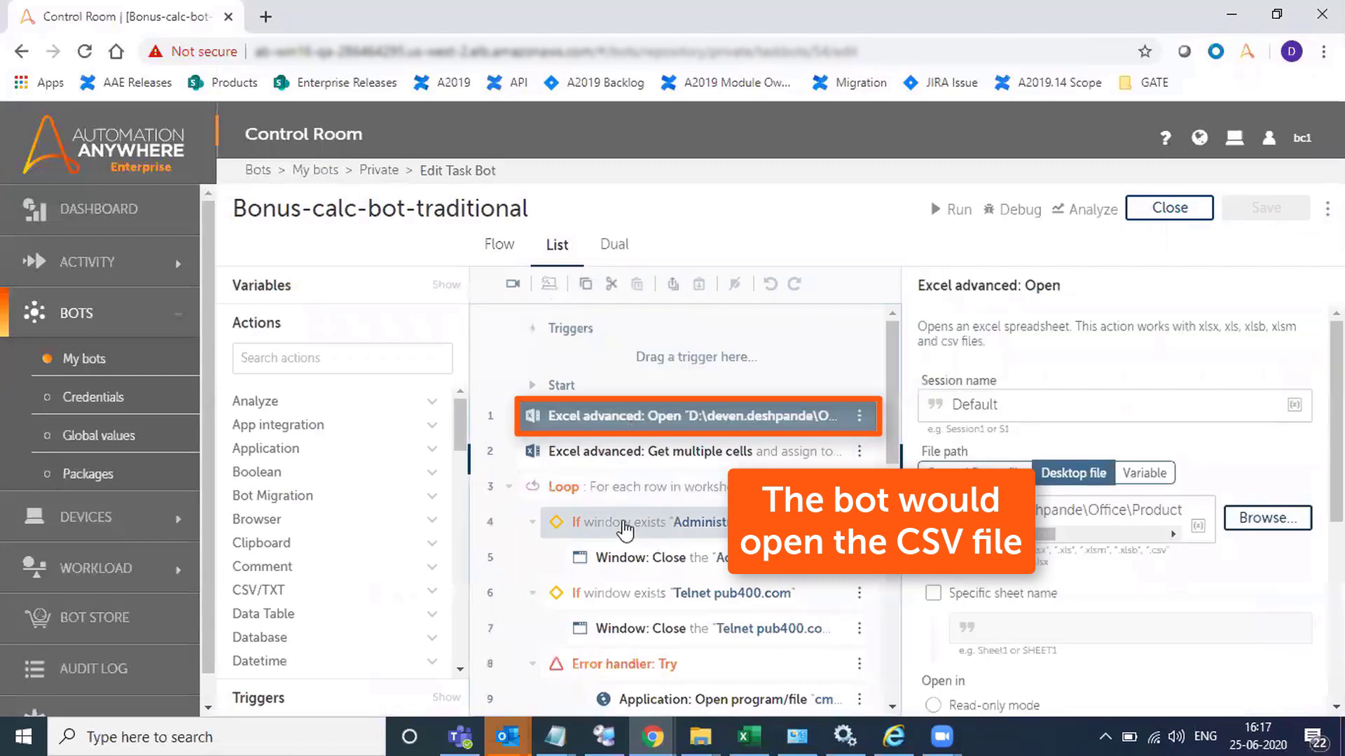
Step: Examine the loop over the worksheet rows and the actions inside it in the Bonus-calc-bot-traditional task bot
{"action": "left_click", "coordinate": [634, 490]}
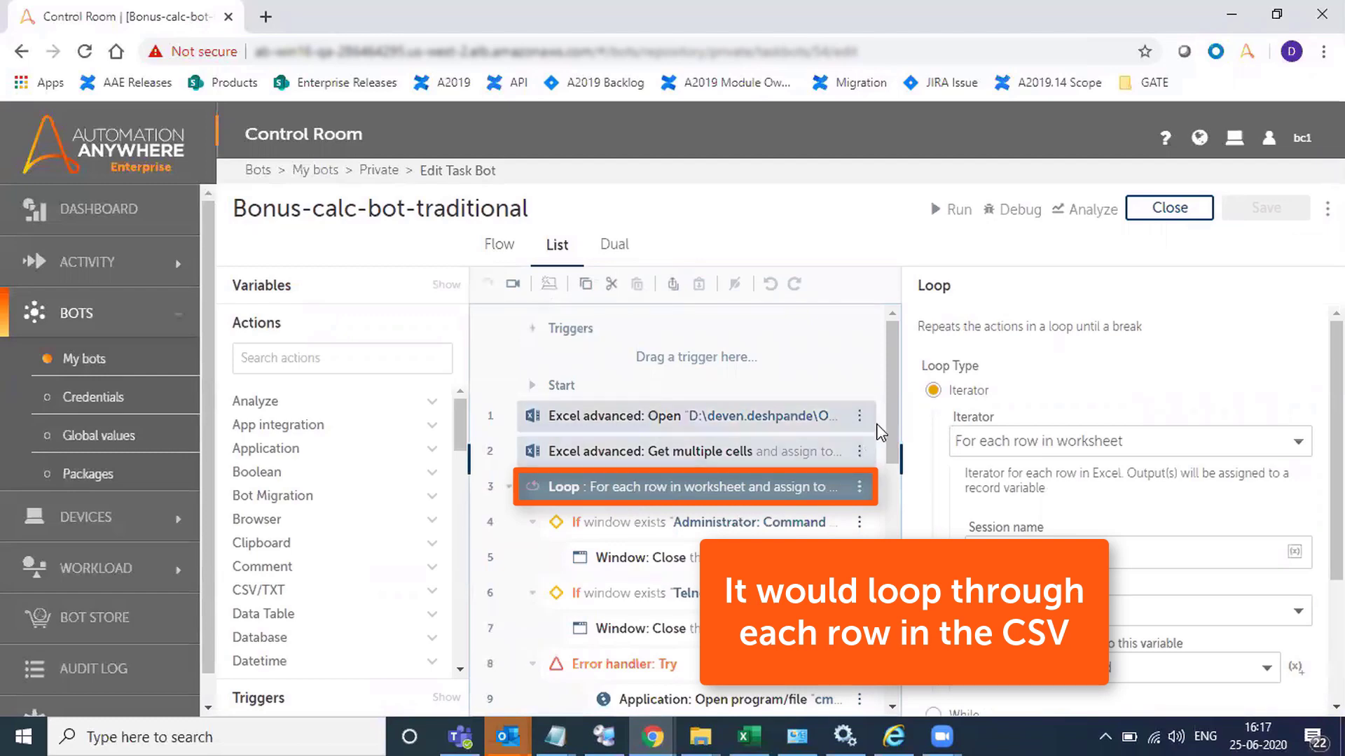
{"action": "scroll", "coordinate": [602, 603], "scroll_direction": "down", "scroll_amount": 4}
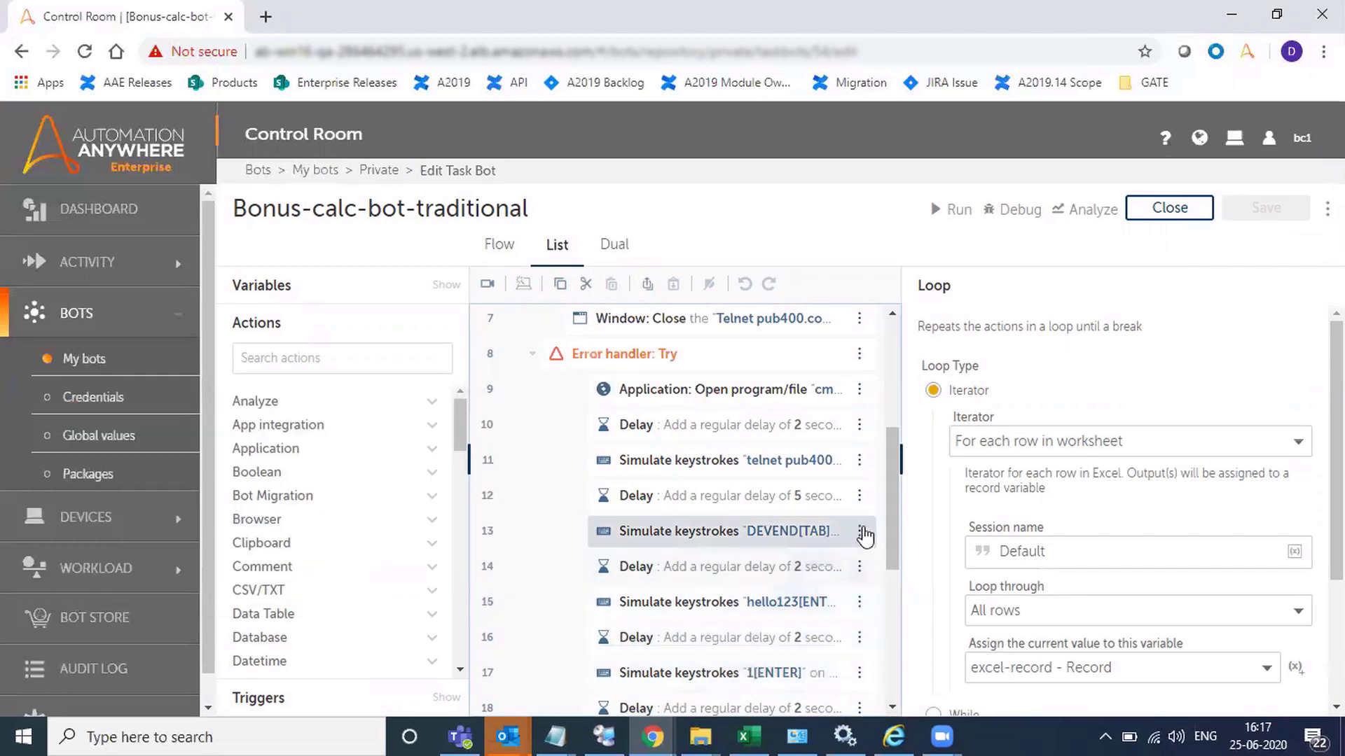
{"action": "left_click_drag", "start_coordinate": [894, 525], "coordinate": [919, 439]}
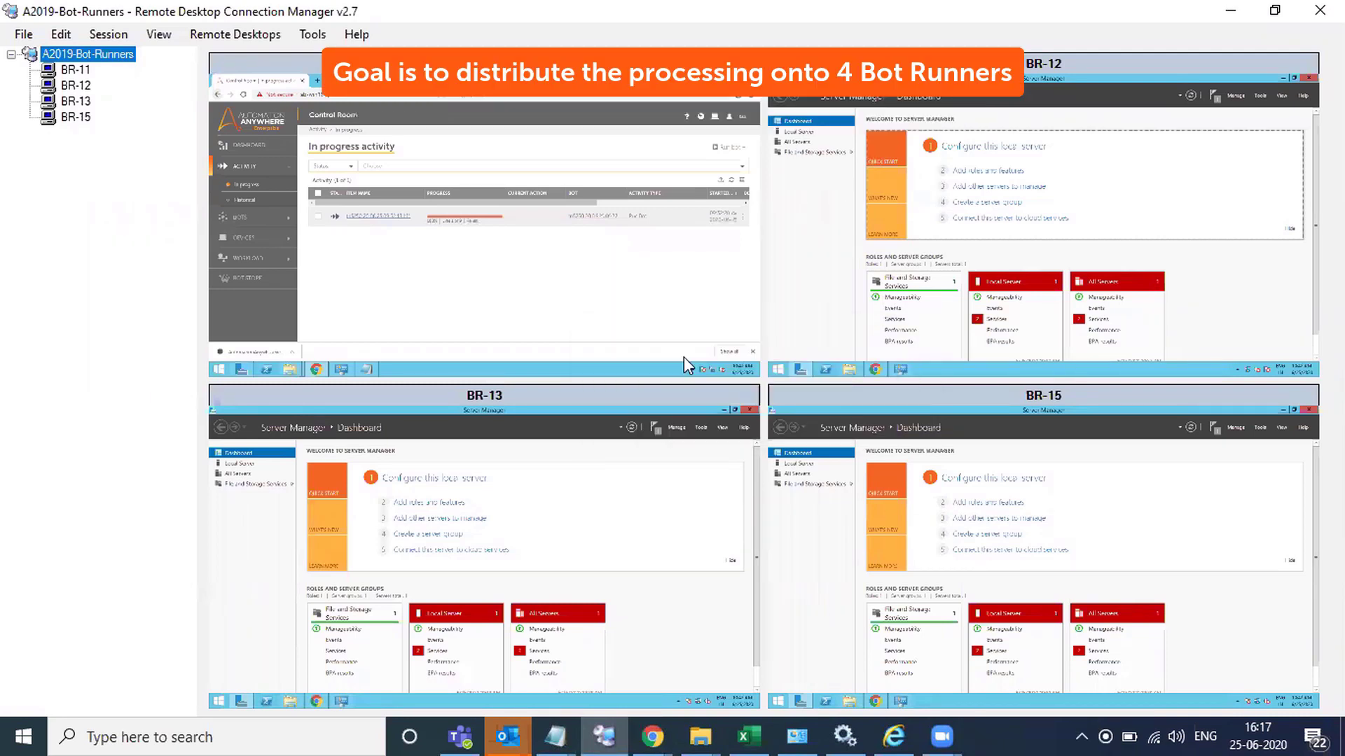
Step: Switch back to the Control Room window in Chrome and log out of the current account
{"action": "mouse_move", "coordinate": [653, 736]}
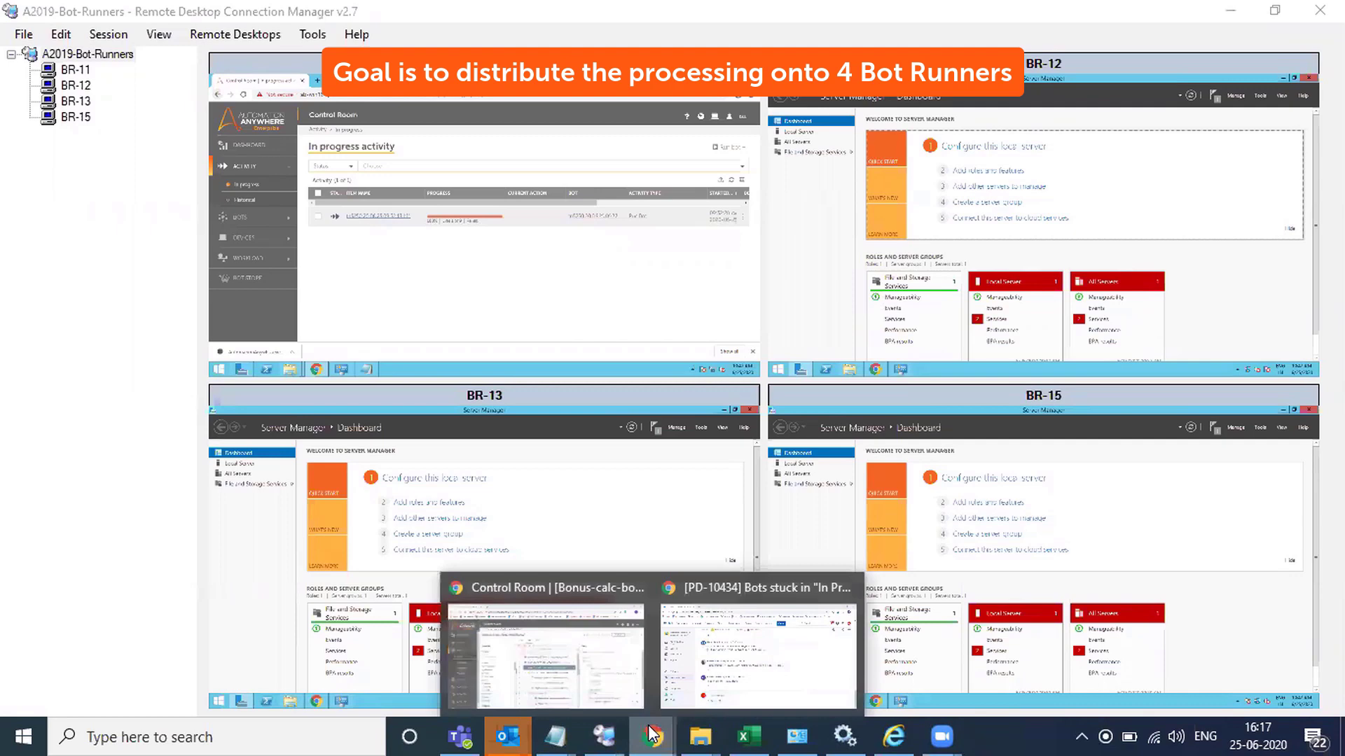
{"action": "left_click", "coordinate": [595, 696]}
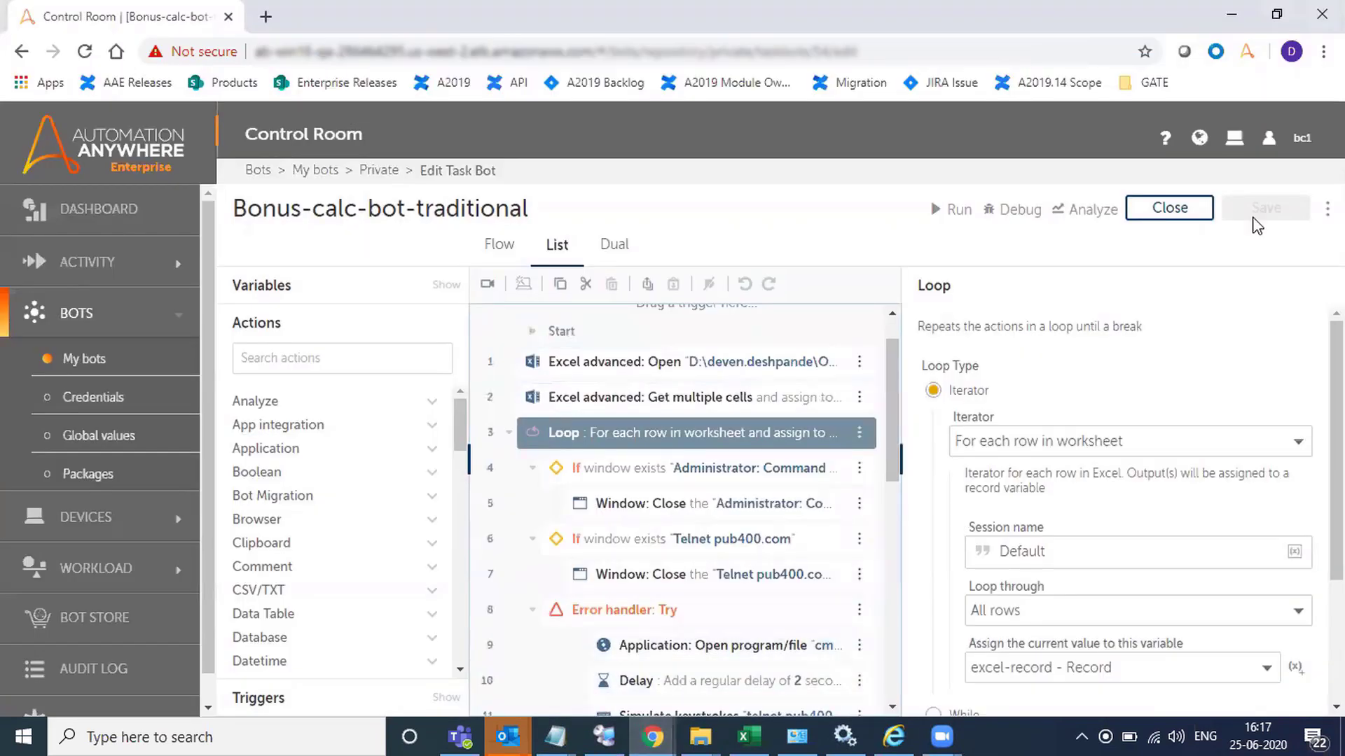
{"action": "left_click", "coordinate": [1294, 137]}
{"action": "left_click", "coordinate": [1190, 253]}
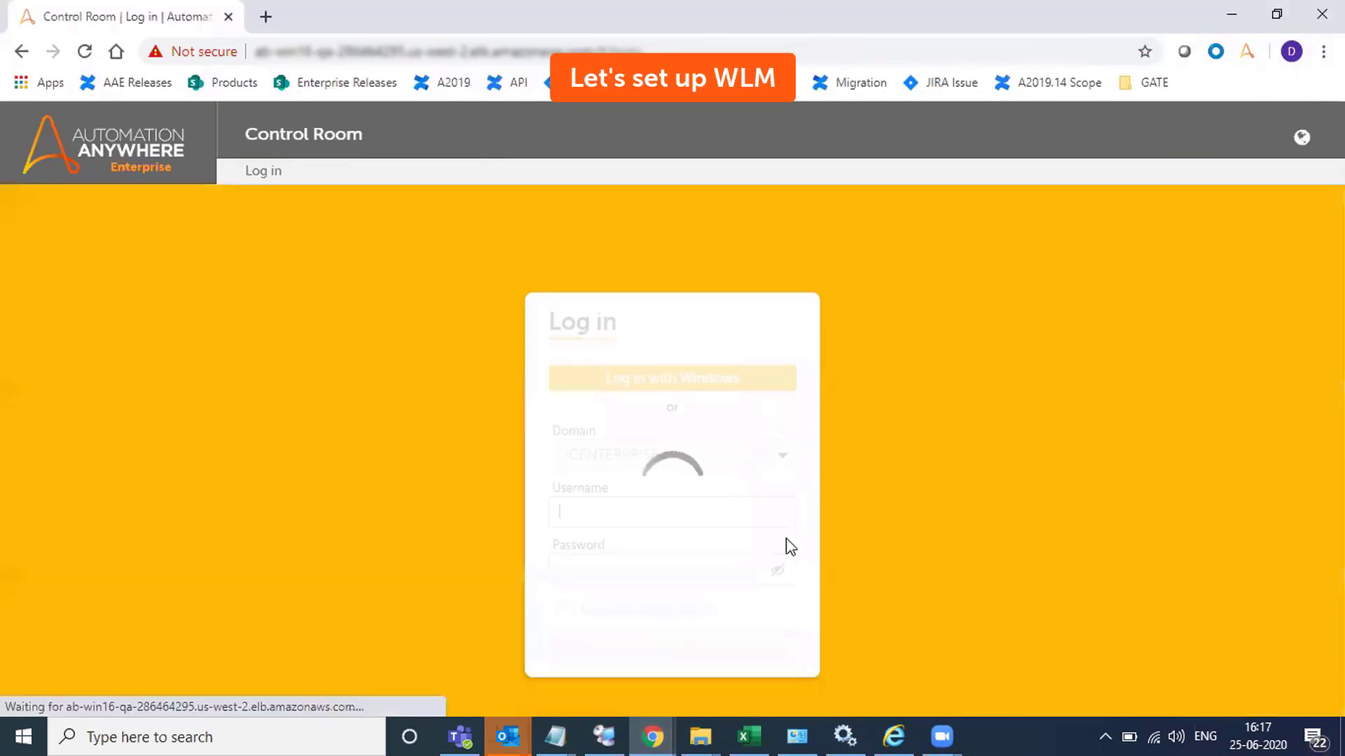
Step: Log in to the Control Room as the workload administrator with the account's username and password
{"action": "type", "text": "pqadmin"}
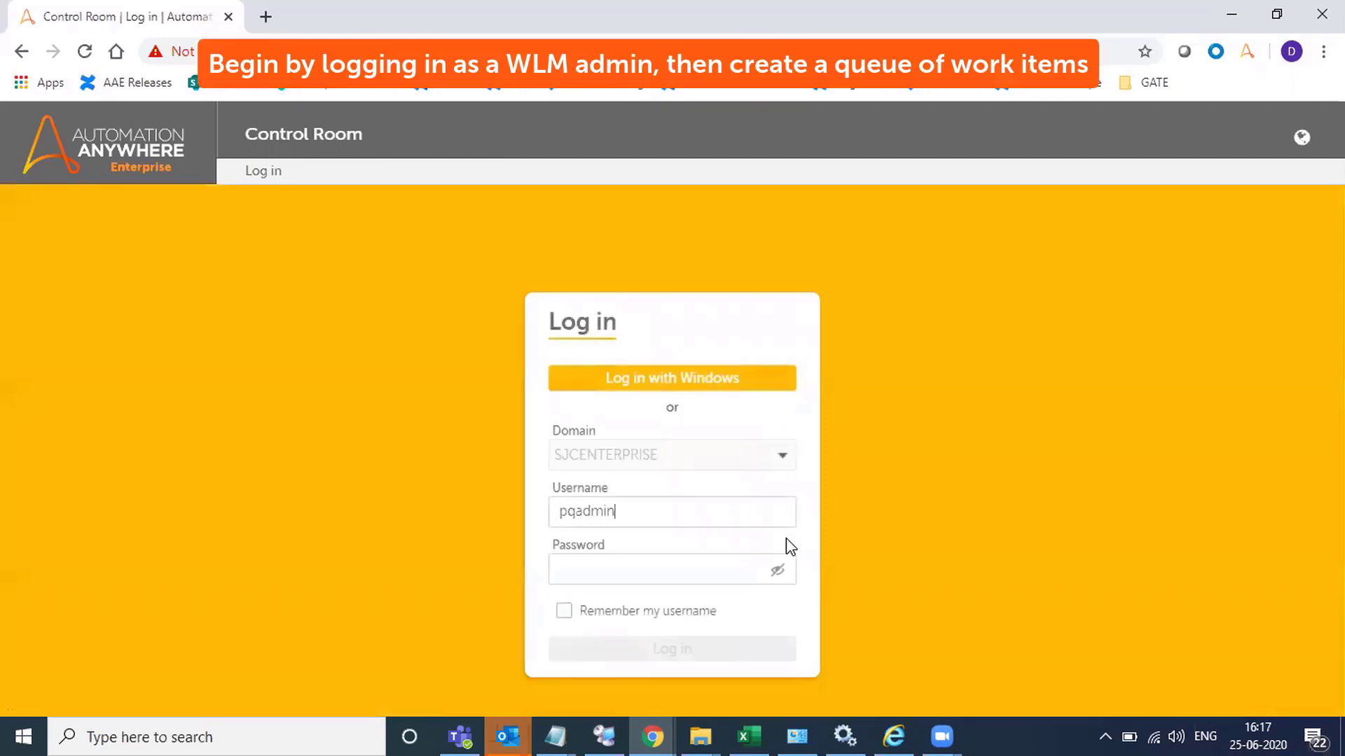
{"action": "type", "text": "1"}
{"action": "key", "text": "Tab"}
{"action": "type", "text": "*****"}
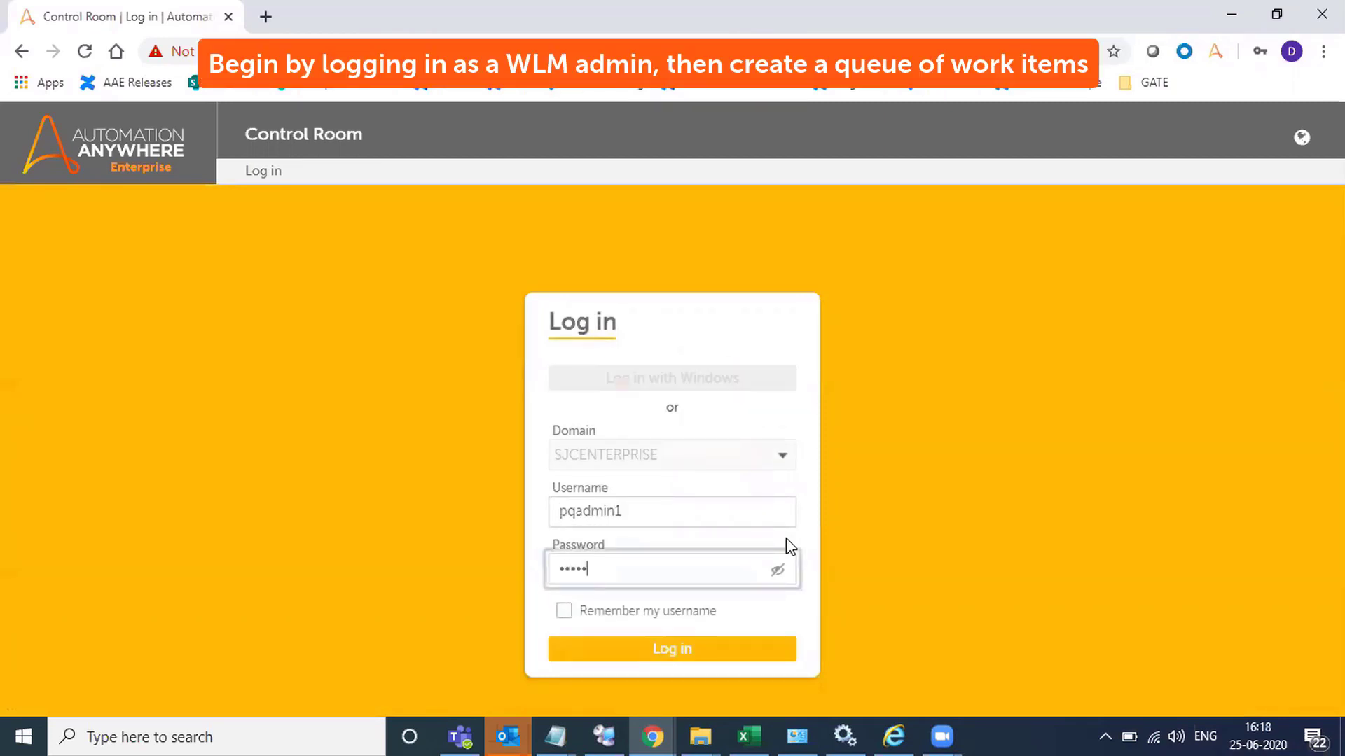
{"action": "type", "text": "****"}
{"action": "key", "text": "Return"}
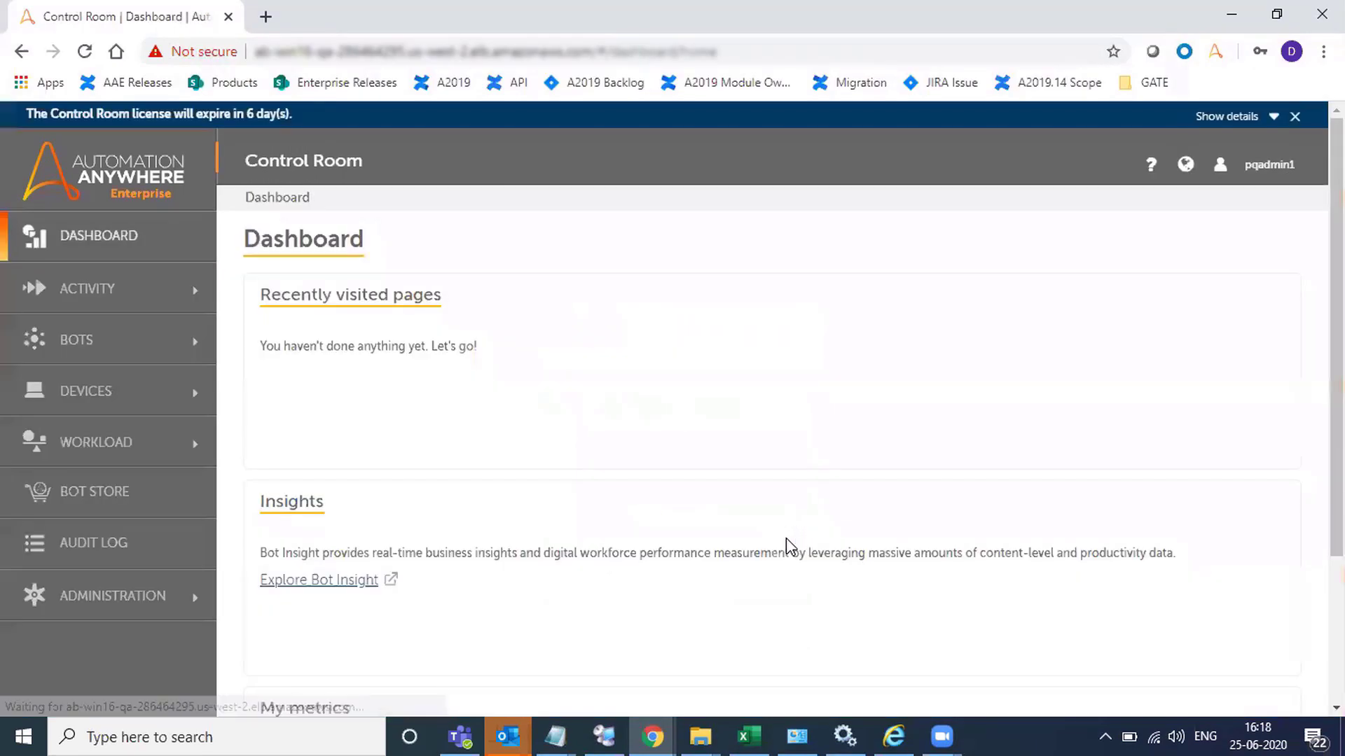
Step: Start a new workload queue named Bonus-queue-new and complete its general settings
{"action": "left_click", "coordinate": [137, 447]}
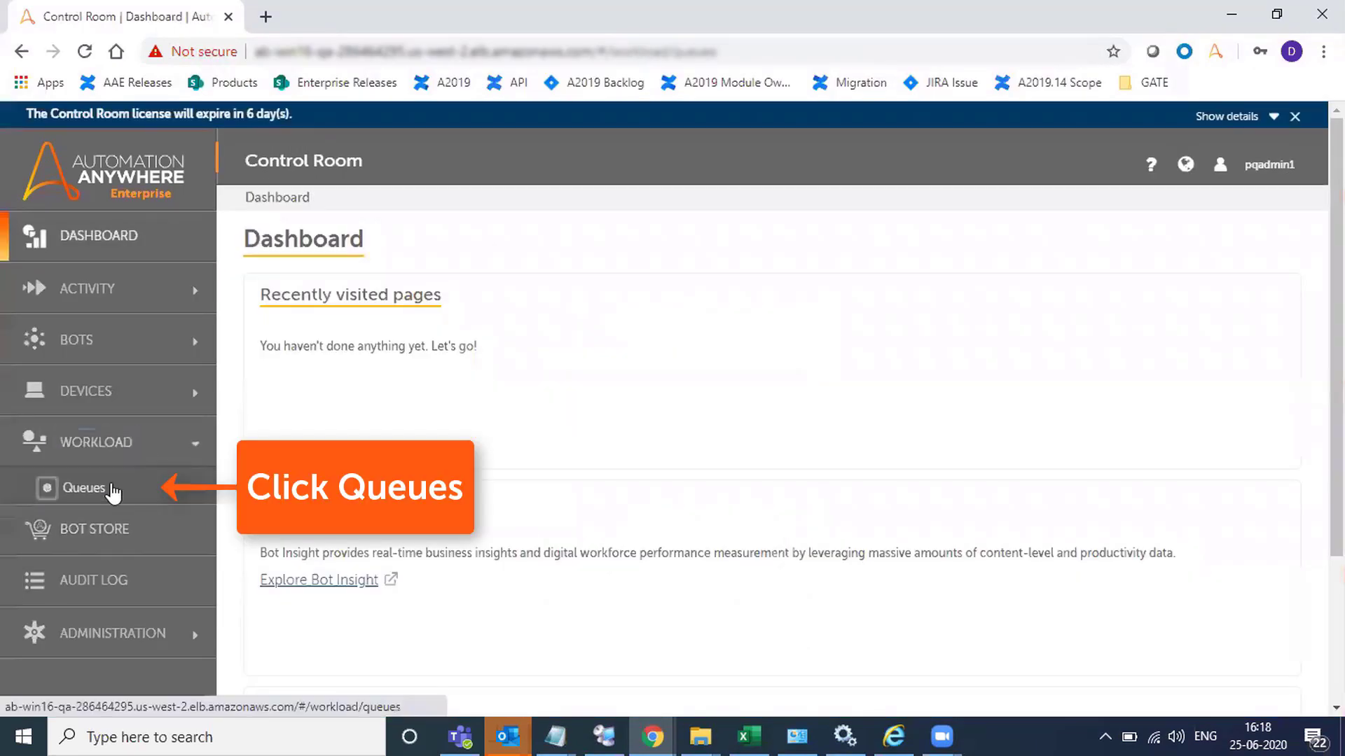
{"action": "left_click", "coordinate": [112, 491]}
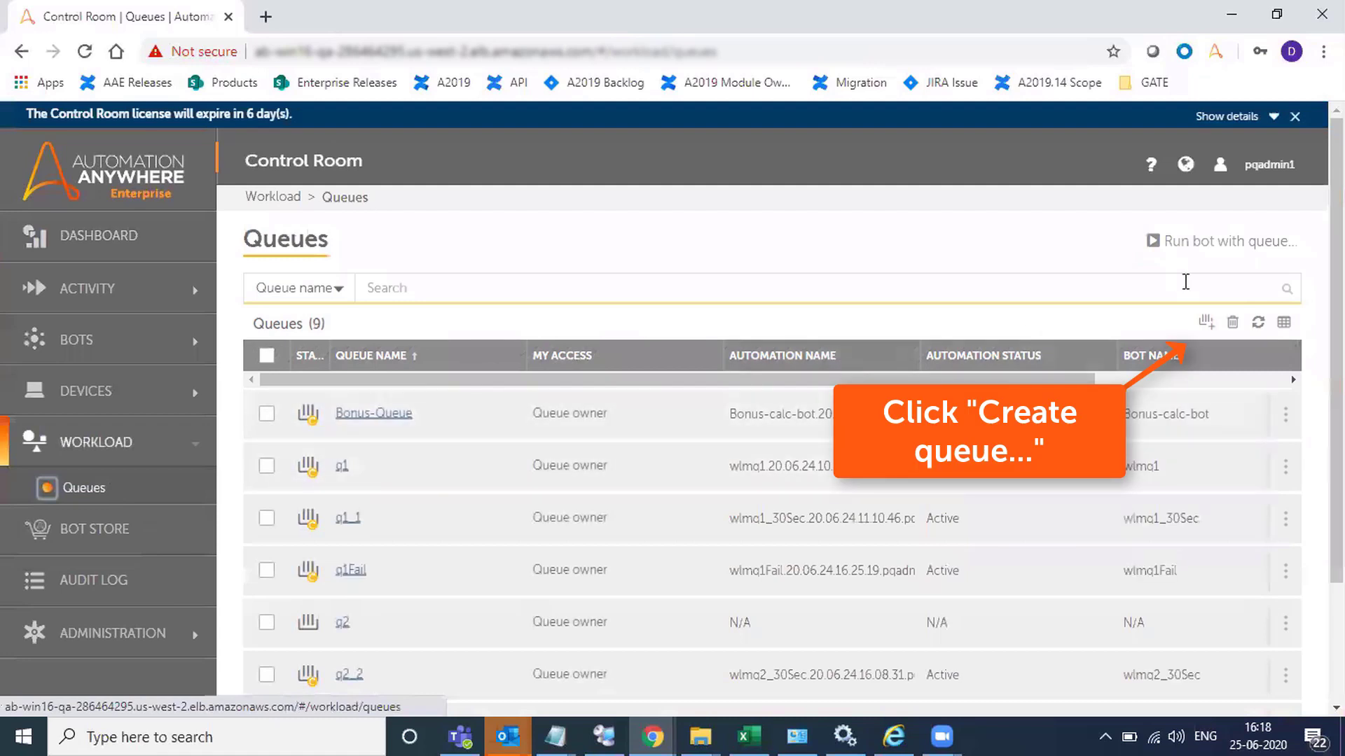
{"action": "left_click", "coordinate": [1206, 323]}
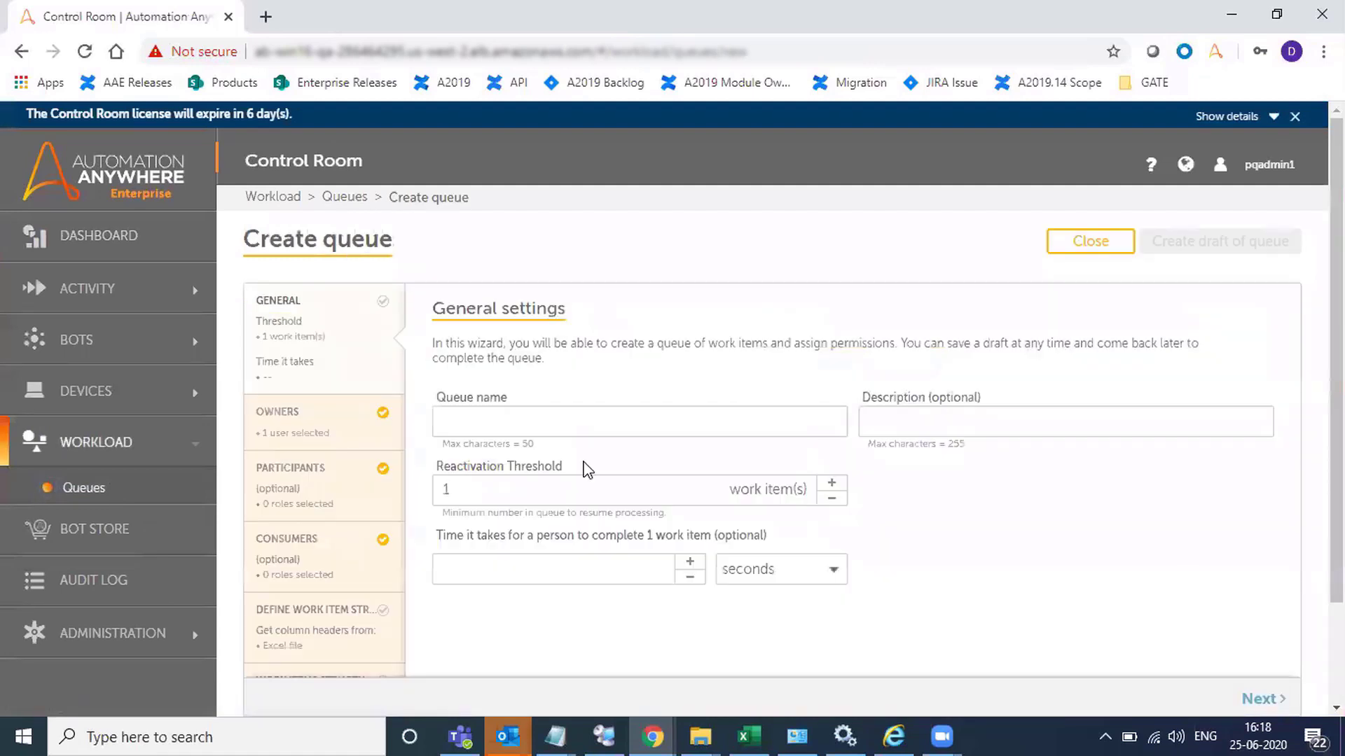
{"action": "type", "text": "Bonus-queue-new"}
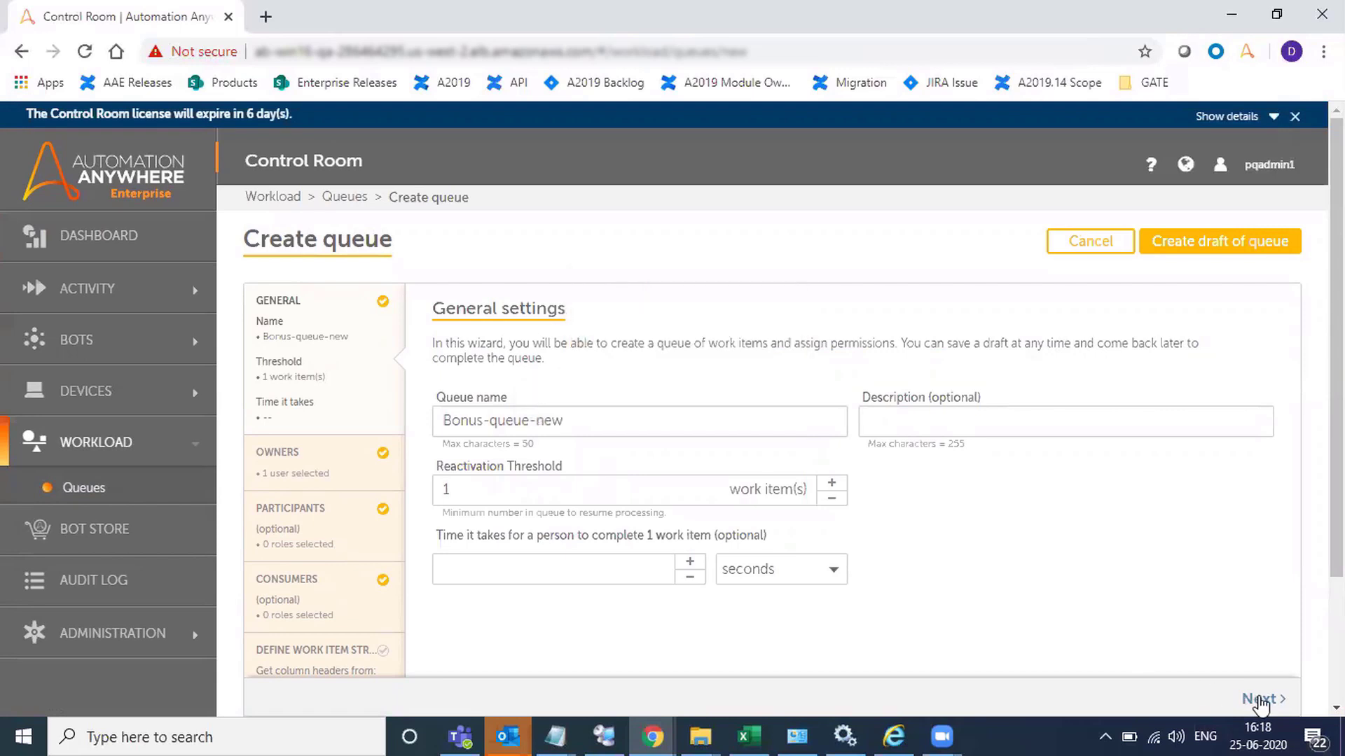
{"action": "left_click", "coordinate": [1258, 699]}
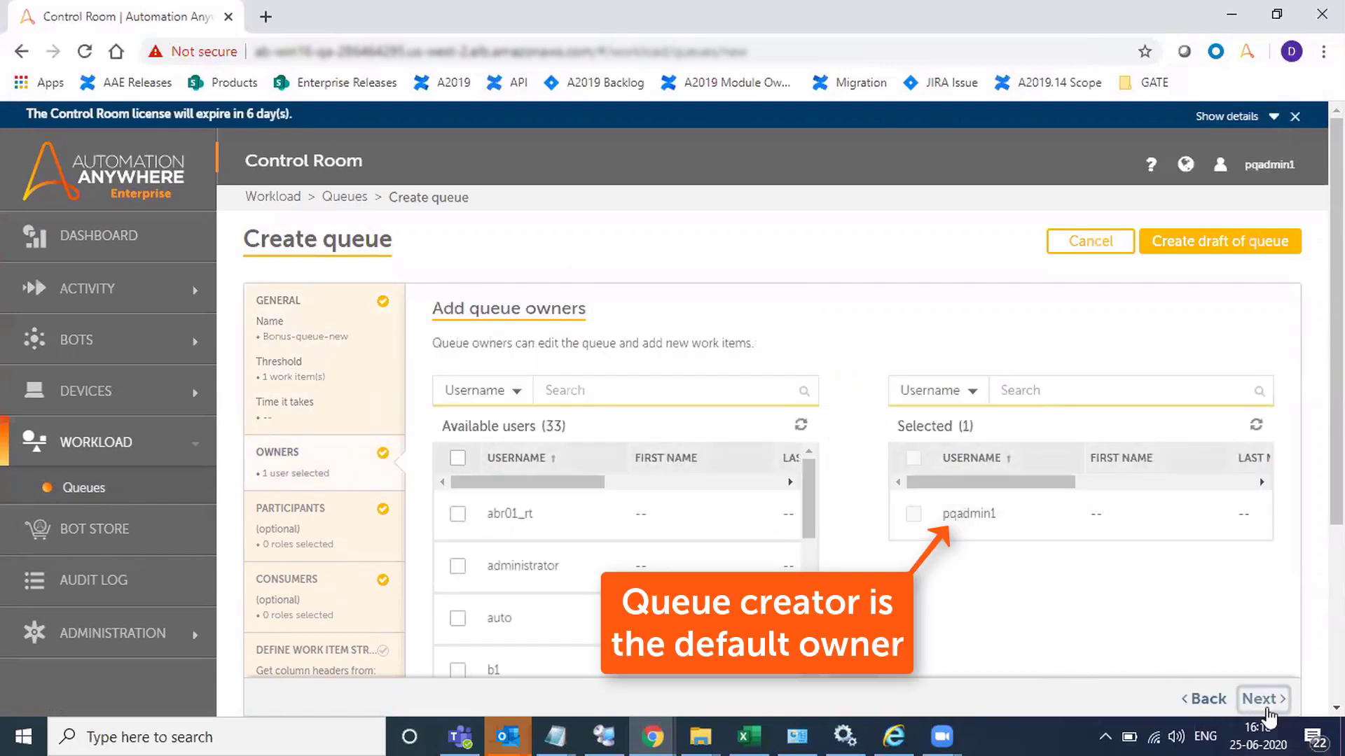
Step: Keep the default queue owner and add the repo role as a queue participant
{"action": "left_click", "coordinate": [1264, 706]}
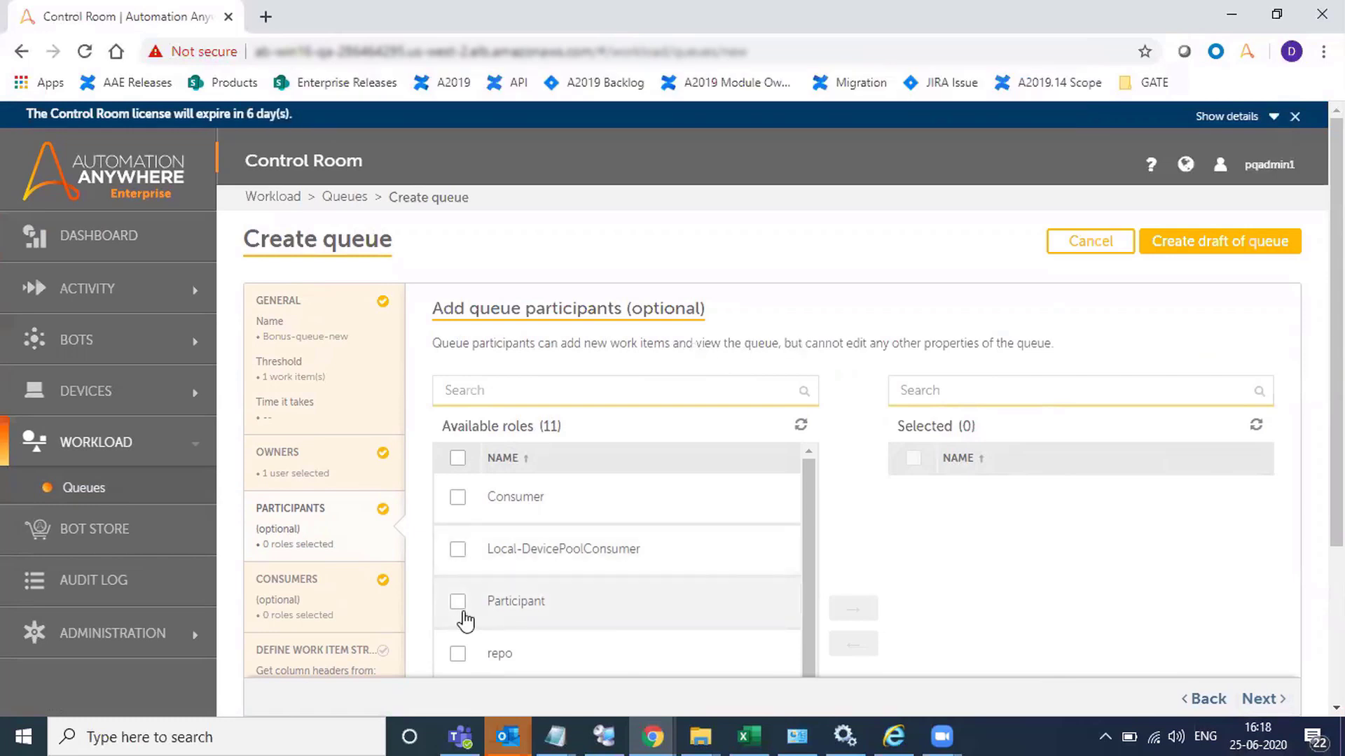
{"action": "left_click", "coordinate": [468, 659]}
{"action": "left_click", "coordinate": [850, 611]}
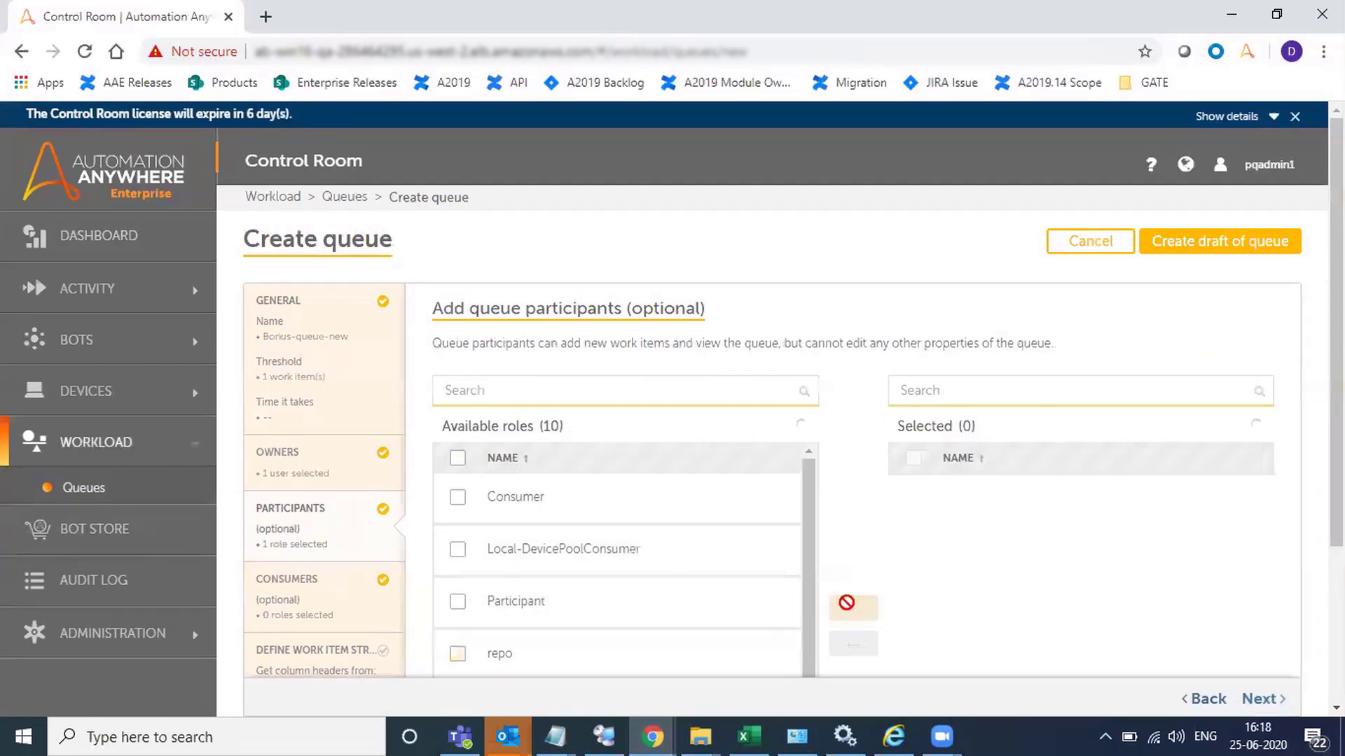
{"action": "left_click", "coordinate": [1258, 700]}
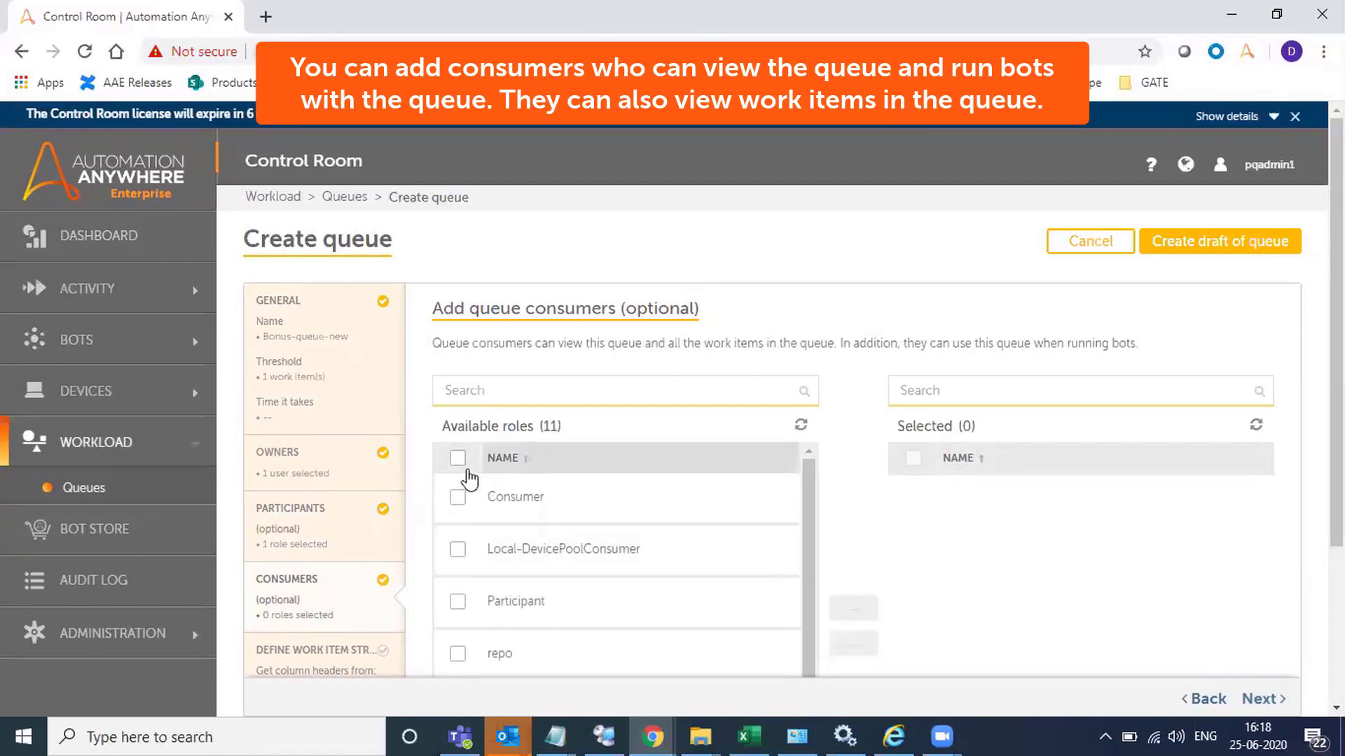
Step: Add the repo and Local-DevicePoolConsumer roles as queue consumers
{"action": "left_click", "coordinate": [482, 657]}
{"action": "left_click", "coordinate": [459, 550]}
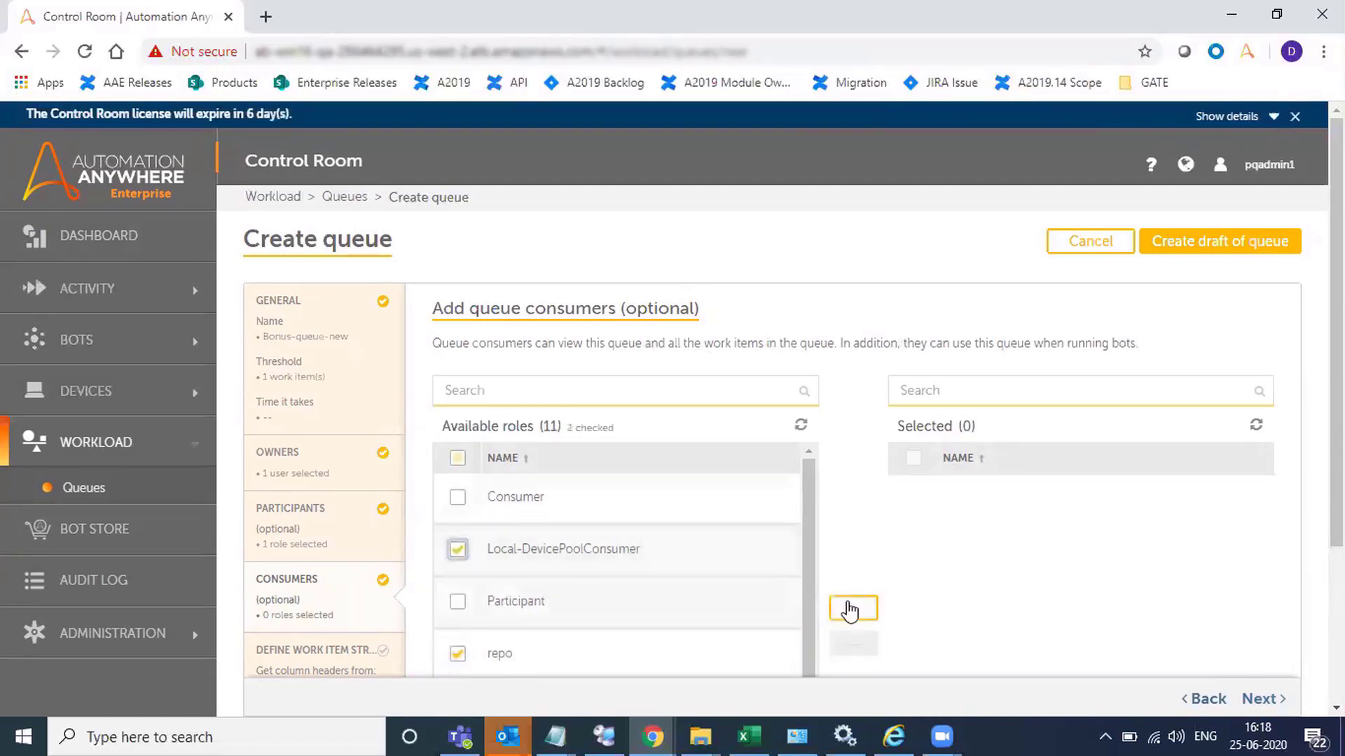
{"action": "left_click", "coordinate": [849, 612]}
{"action": "left_click", "coordinate": [1260, 700]}
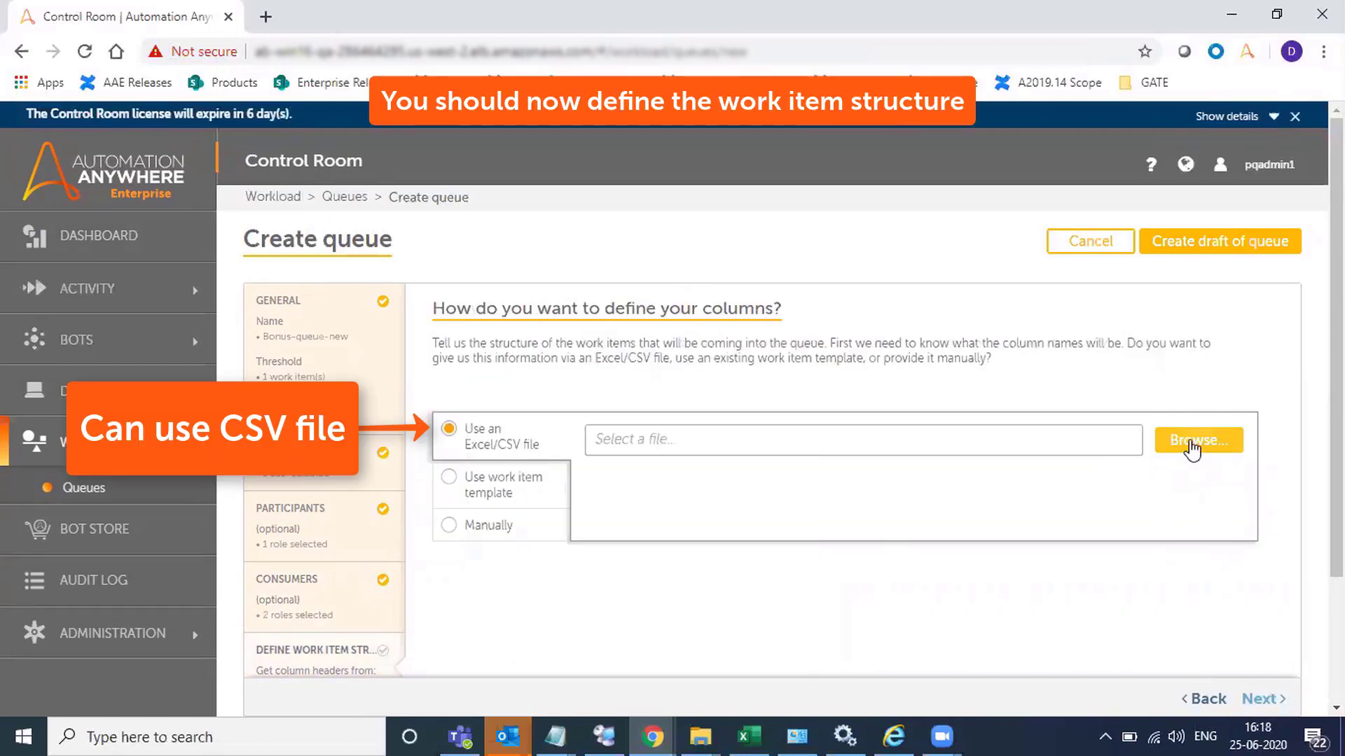
Step: Define the work item columns from the Employee-Bonus.csv file and name the work item template Bonus-template-new
{"action": "left_click", "coordinate": [1195, 441]}
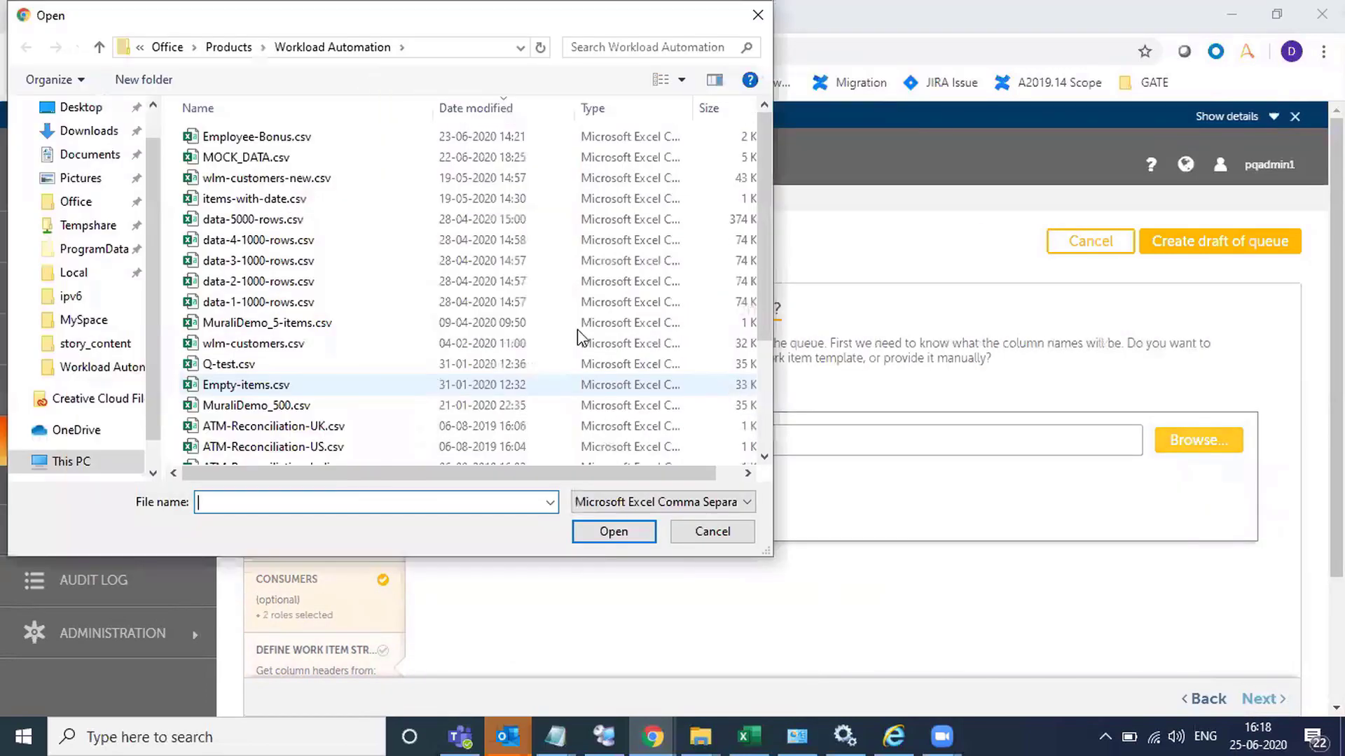
{"action": "double_click", "coordinate": [264, 137]}
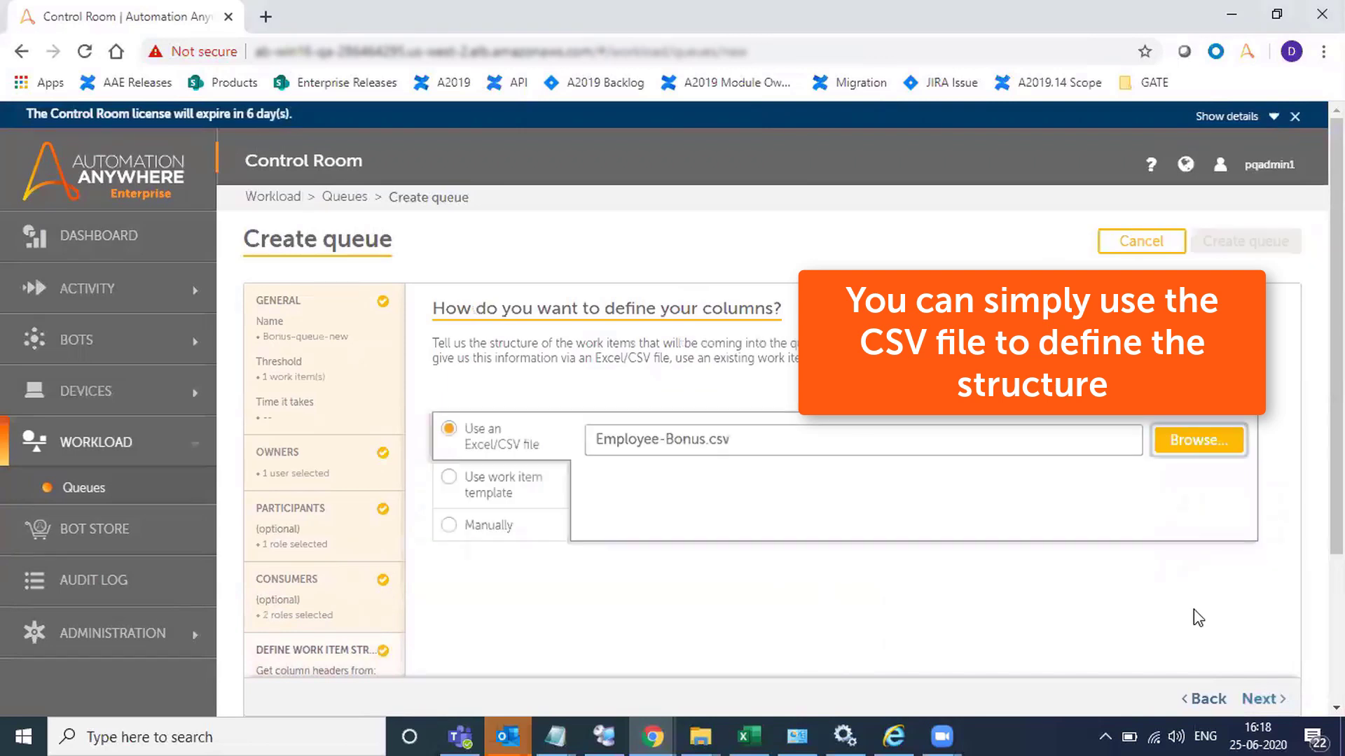
{"action": "left_click", "coordinate": [1260, 699]}
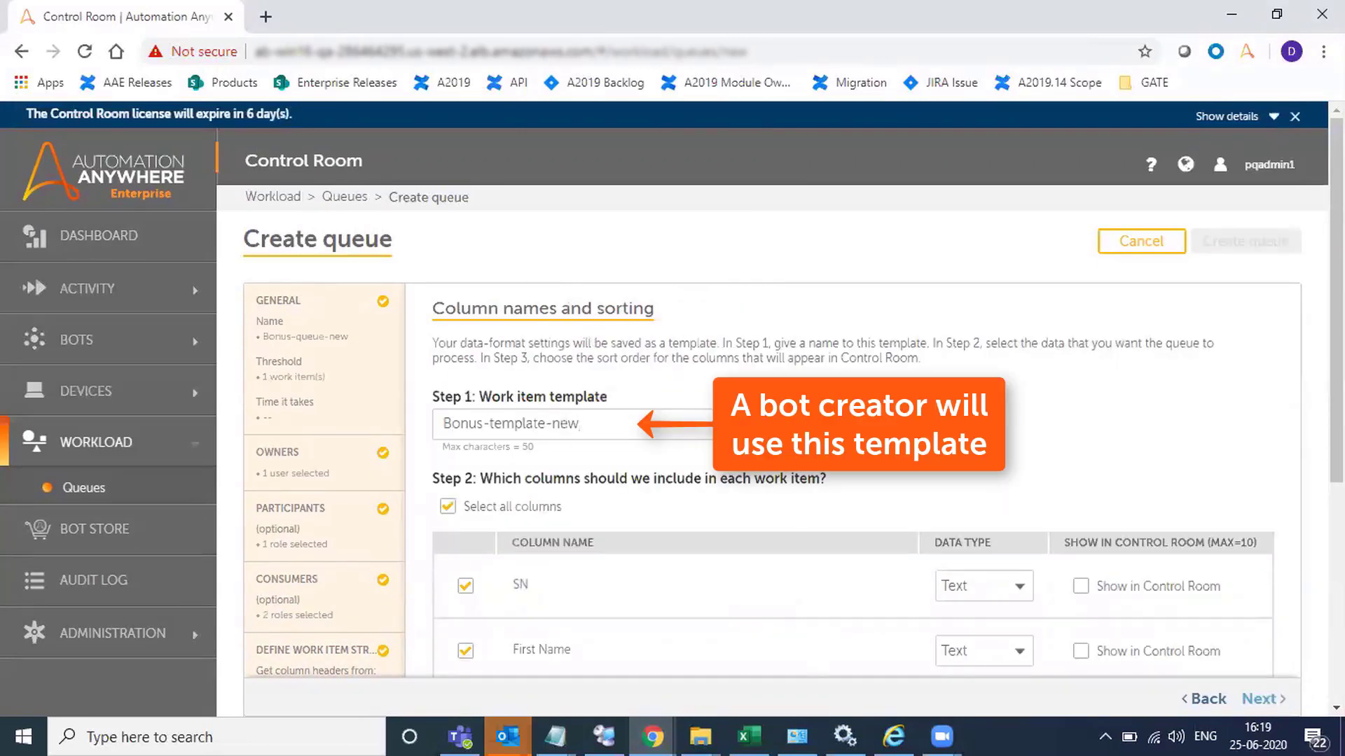
Step: Set the SN column's data type to Number and show SN, First Name, Last Name and Employee ID in the Control Room
{"action": "scroll", "coordinate": [918, 439], "scroll_direction": "down", "scroll_amount": 2}
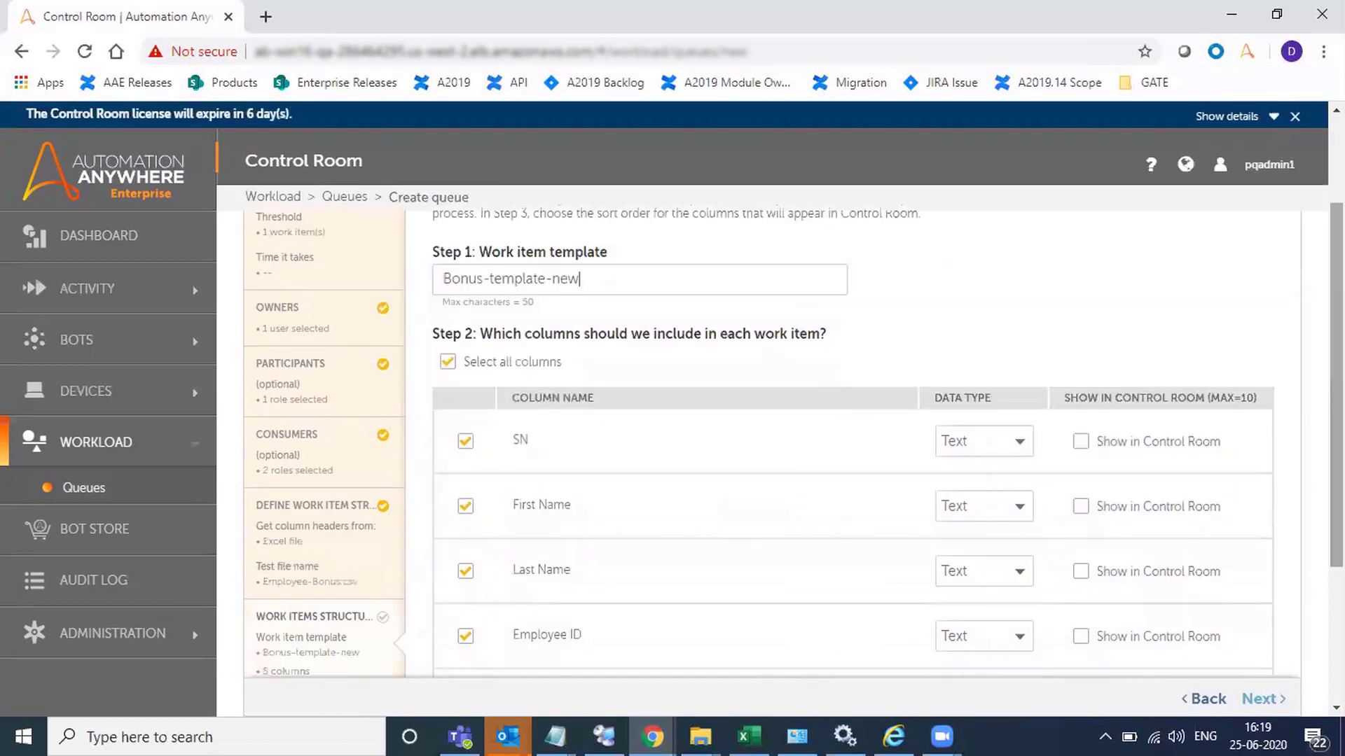
{"action": "left_click", "coordinate": [978, 448]}
{"action": "left_click", "coordinate": [1077, 452]}
{"action": "left_click", "coordinate": [1079, 448]}
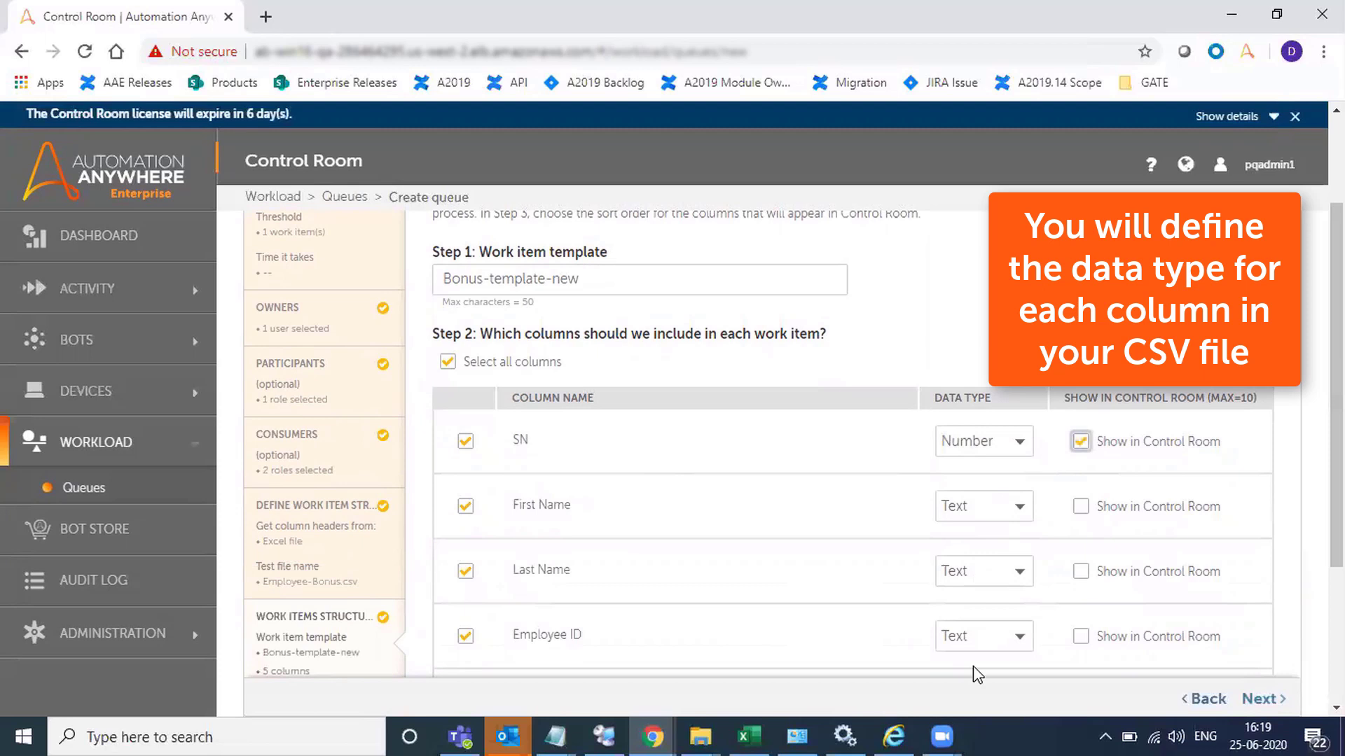
{"action": "left_click", "coordinate": [1120, 509]}
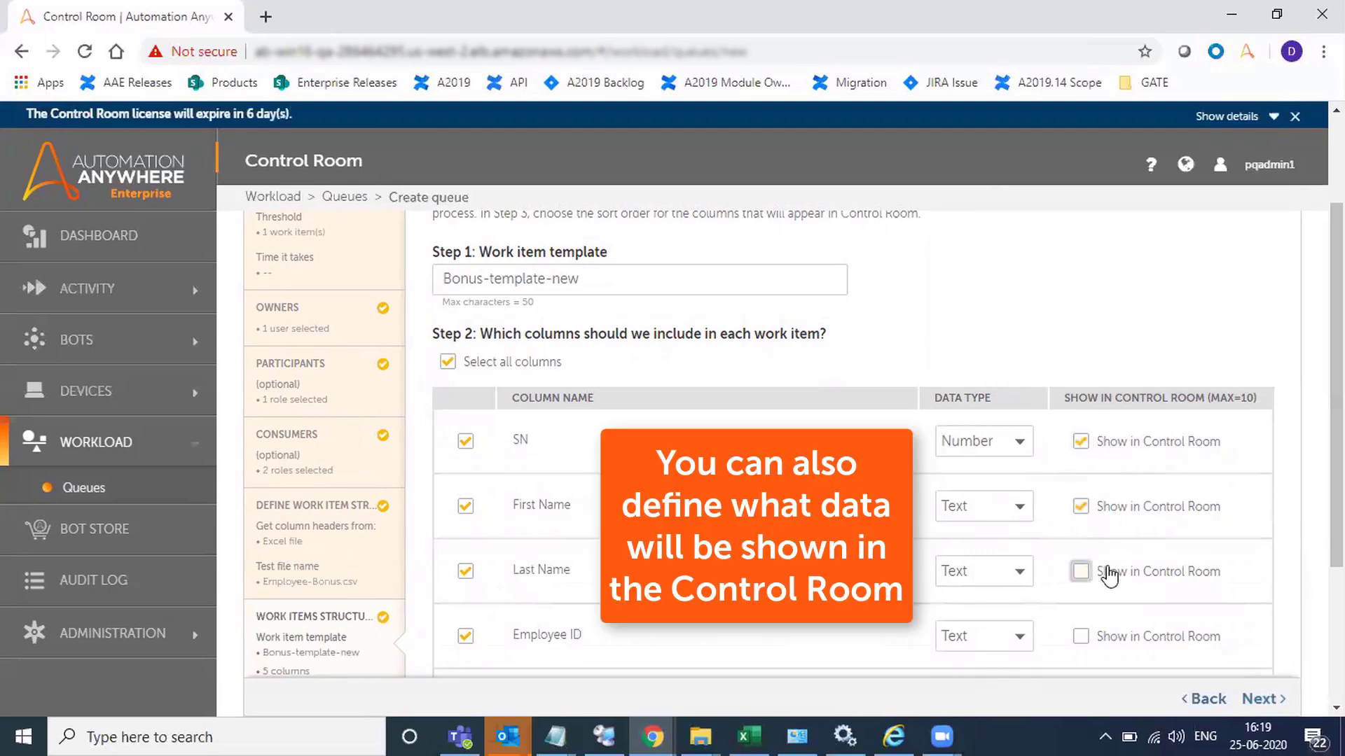
{"action": "left_click", "coordinate": [1109, 576]}
{"action": "left_click", "coordinate": [1111, 634]}
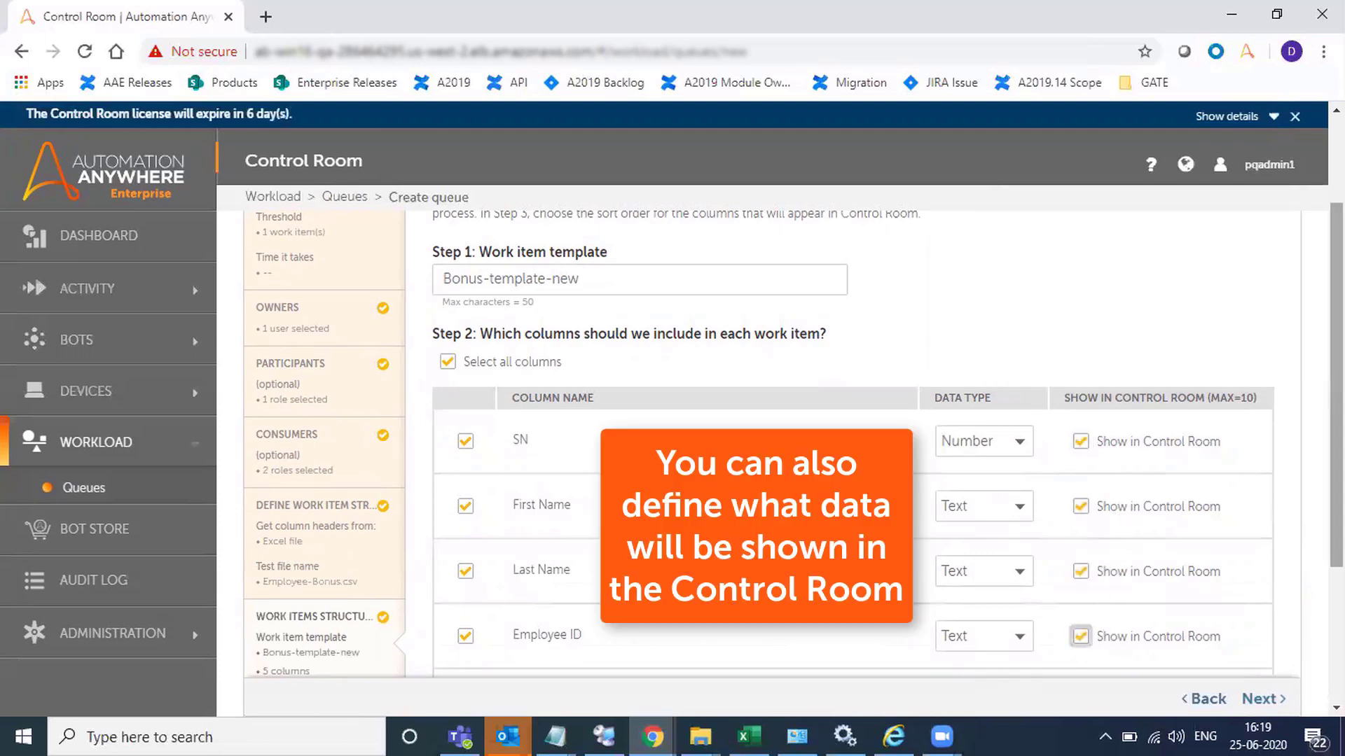
Step: Set the Performance Factor column's data type to Number and show it in the Control Room
{"action": "scroll", "coordinate": [1081, 636], "scroll_direction": "down", "scroll_amount": 2}
{"action": "left_click", "coordinate": [990, 560]}
{"action": "left_click", "coordinate": [977, 596]}
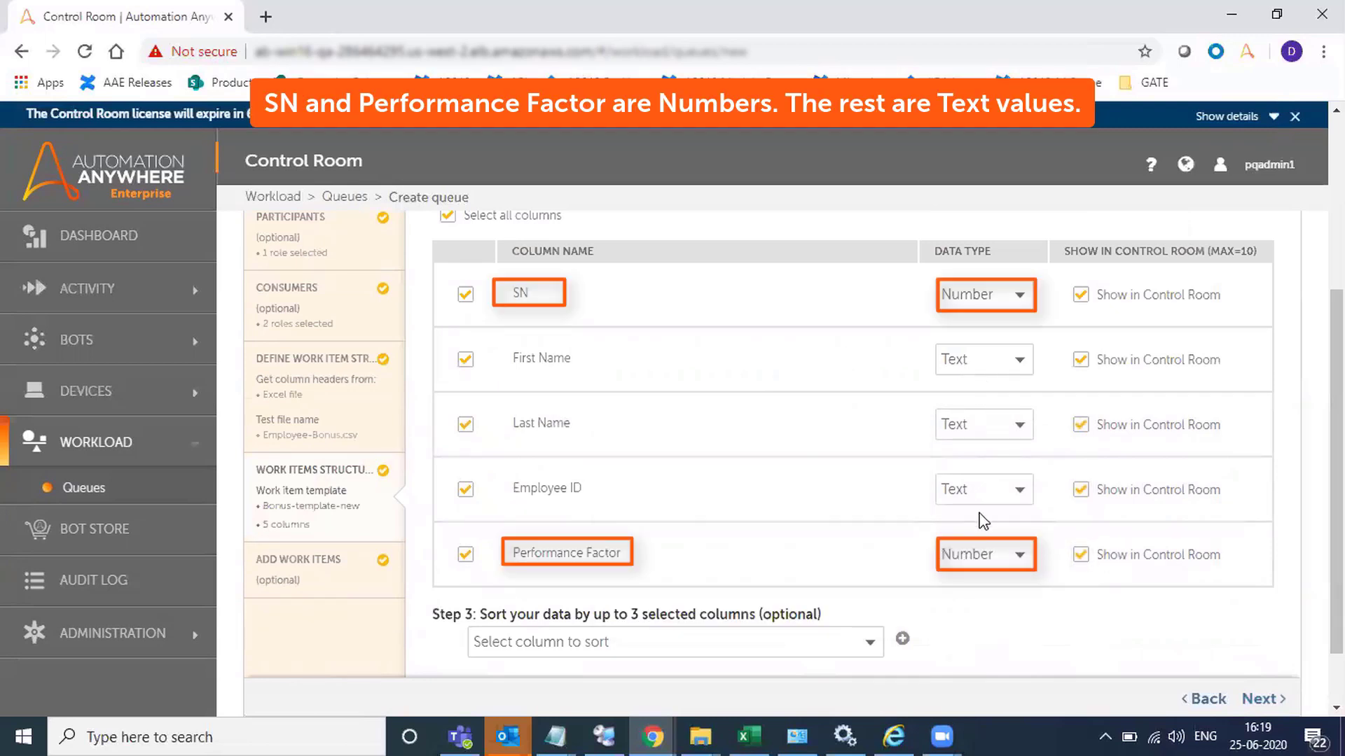
Step: Check the column definitions against the headers in Employee-Bonus.csv in Excel, then return to the Control Room and create the queue
{"action": "key", "text": "alt+Tab"}
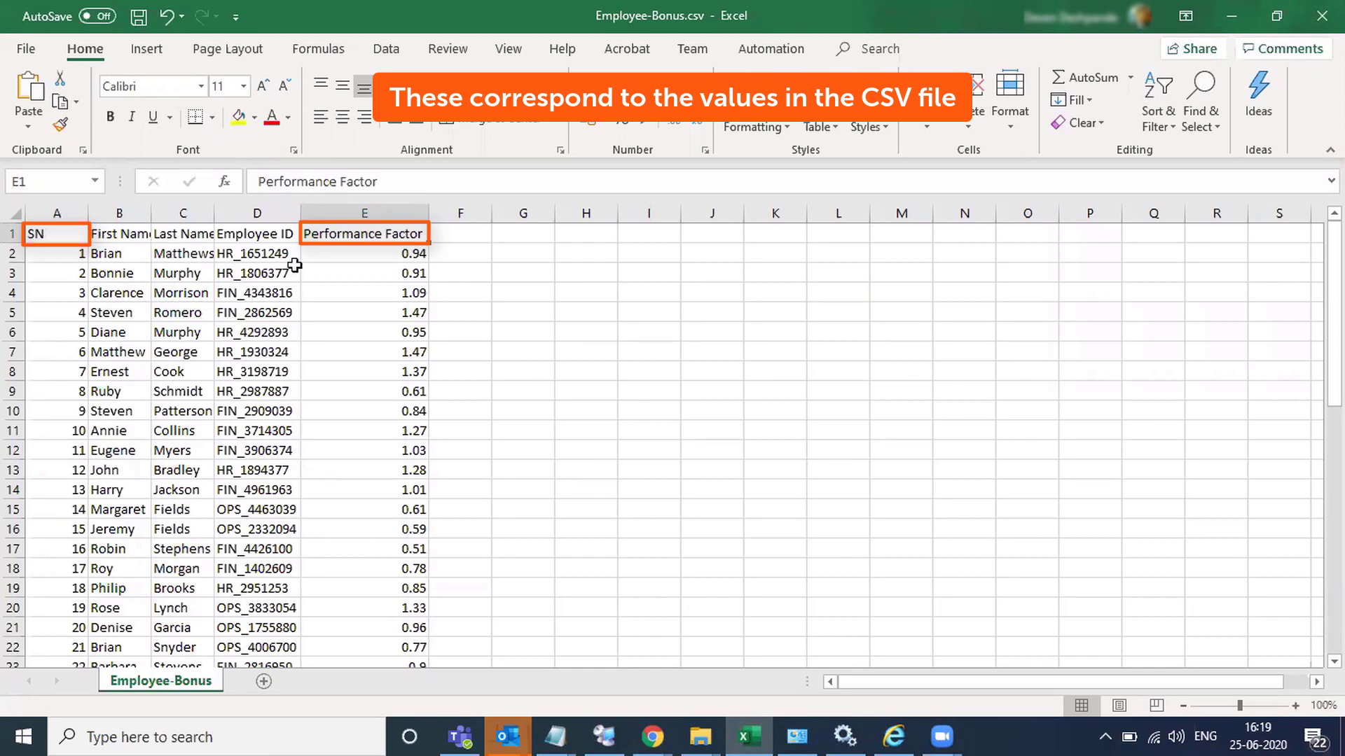
{"action": "key", "text": "alt+Tab"}
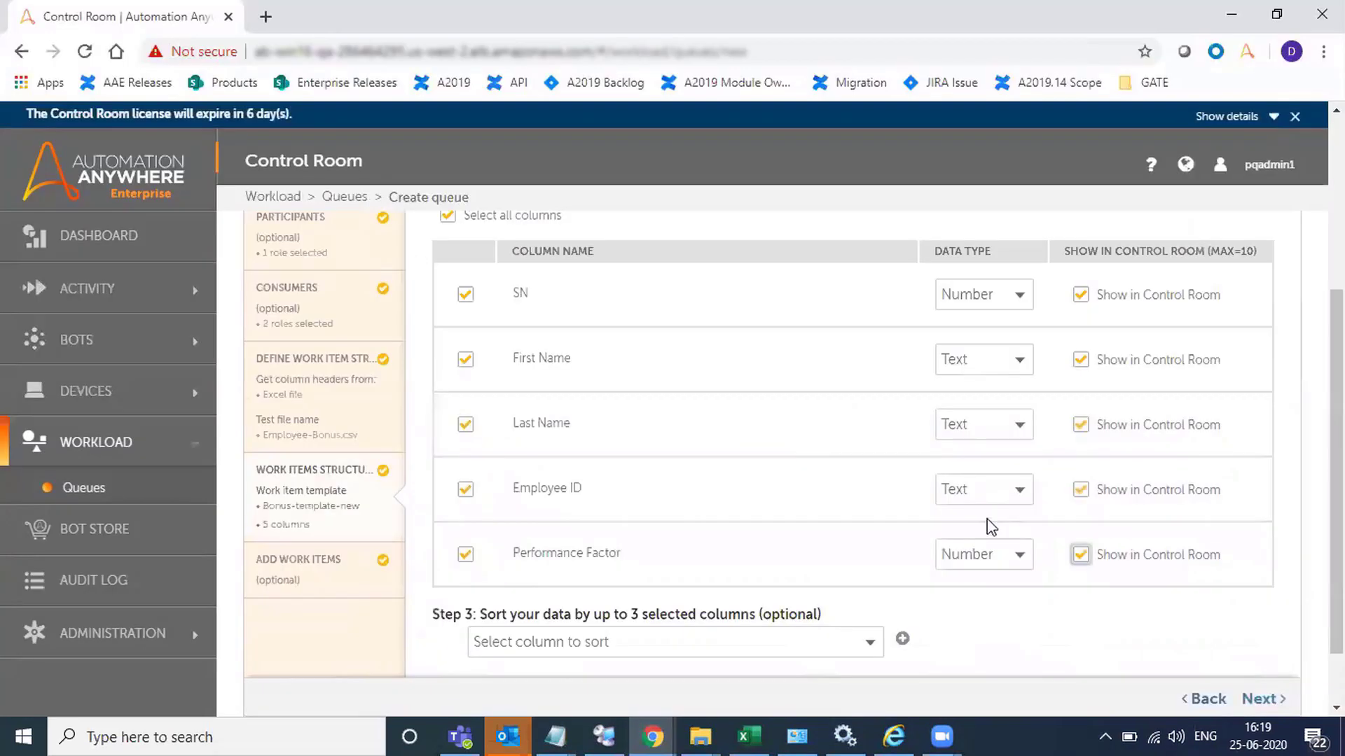
{"action": "scroll", "coordinate": [1080, 553], "scroll_direction": "up", "scroll_amount": 4}
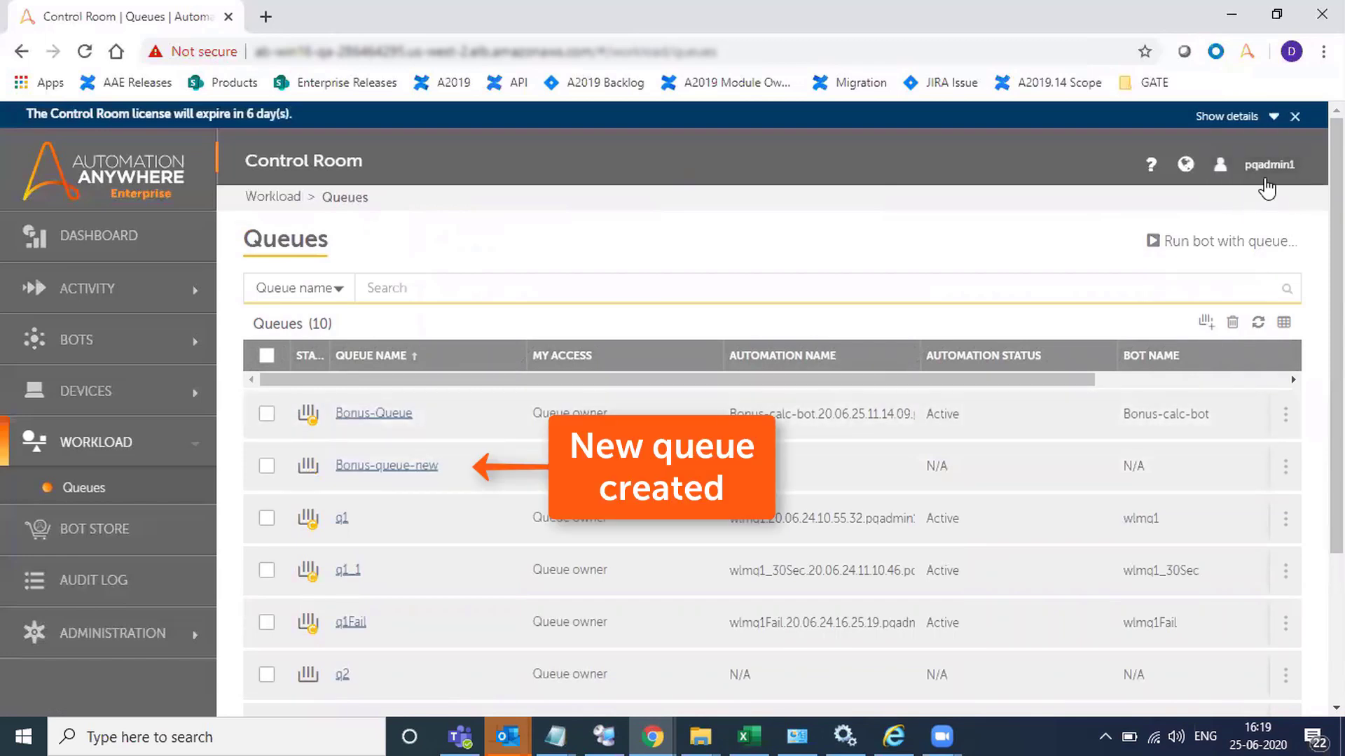
Step: Log out of the administrator account and log in as the bot creator with that account's username and password
{"action": "left_click", "coordinate": [1253, 165]}
{"action": "left_click", "coordinate": [1190, 283]}
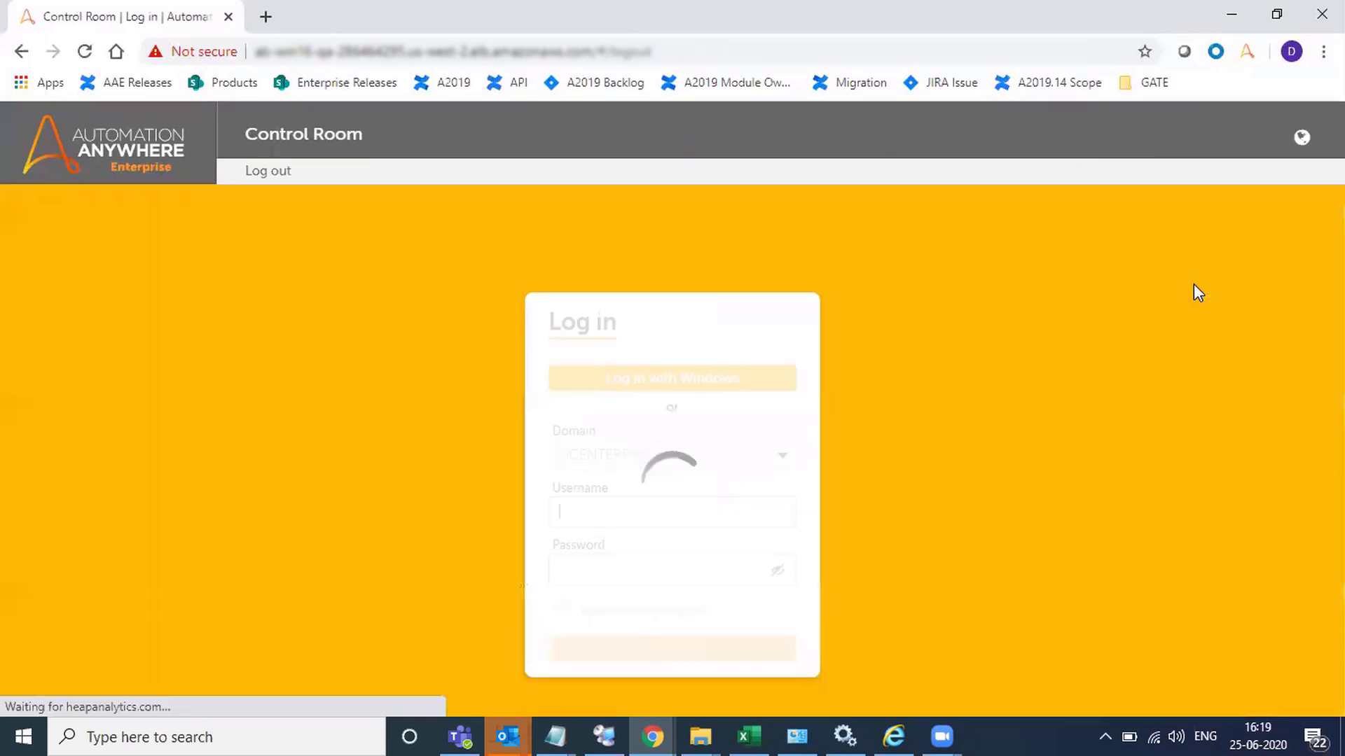
{"action": "type", "text": "bc1"}
{"action": "key", "text": "Tab"}
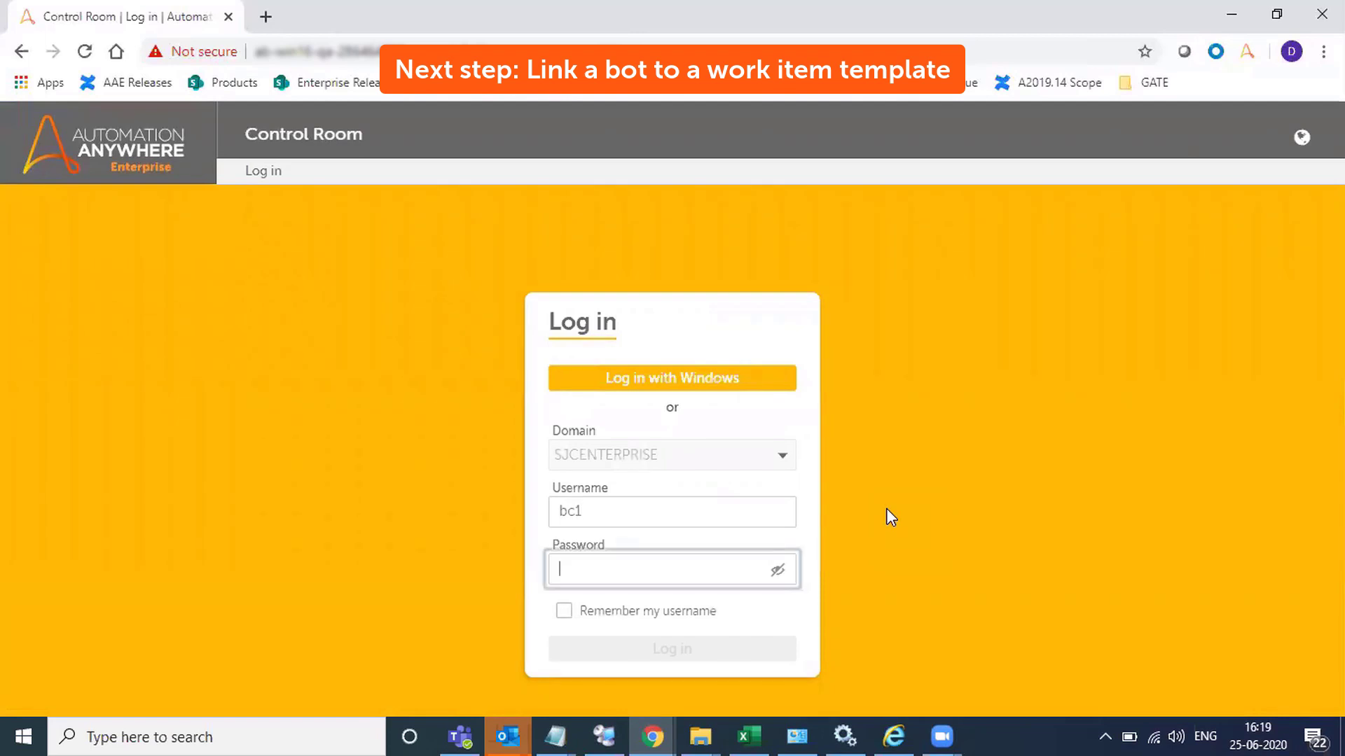
{"action": "type", "text": "**********"}
{"action": "key", "text": "Return"}
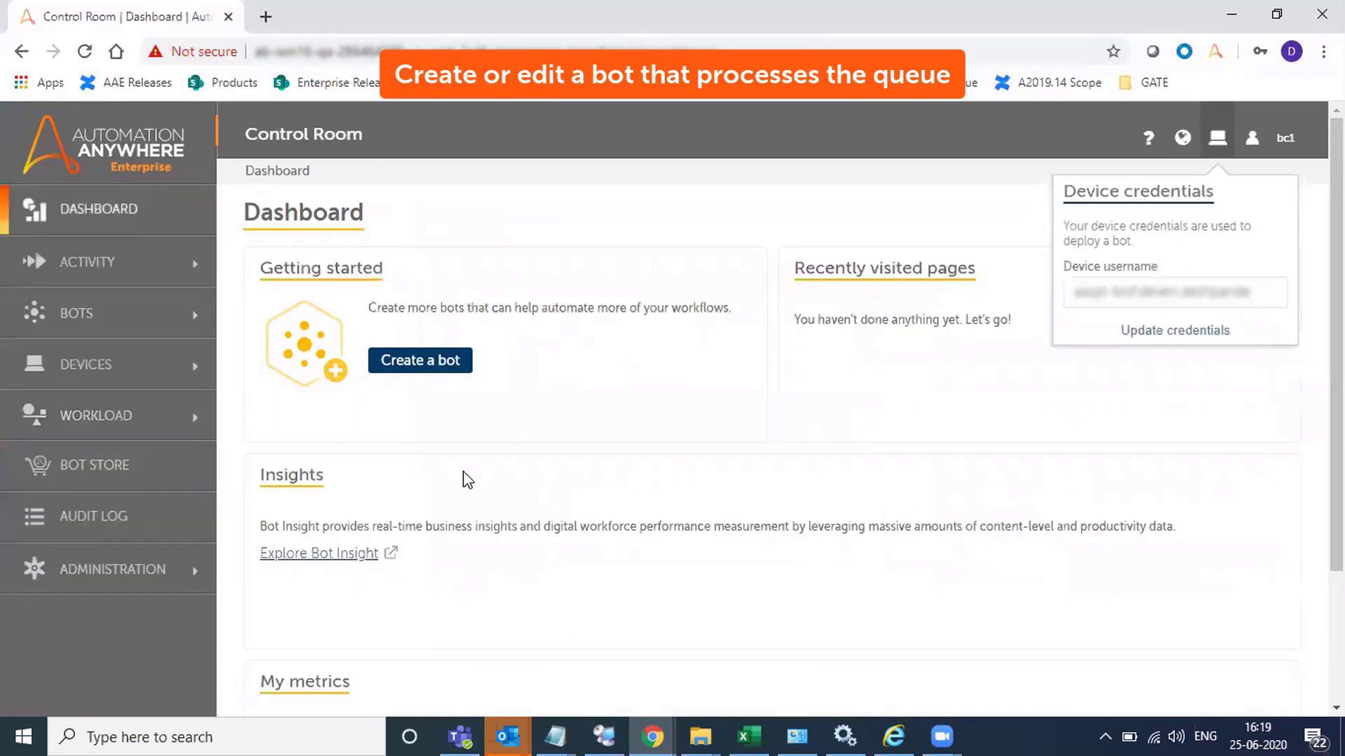
Step: Open the bot creator's list of private bots
{"action": "left_click", "coordinate": [169, 317]}
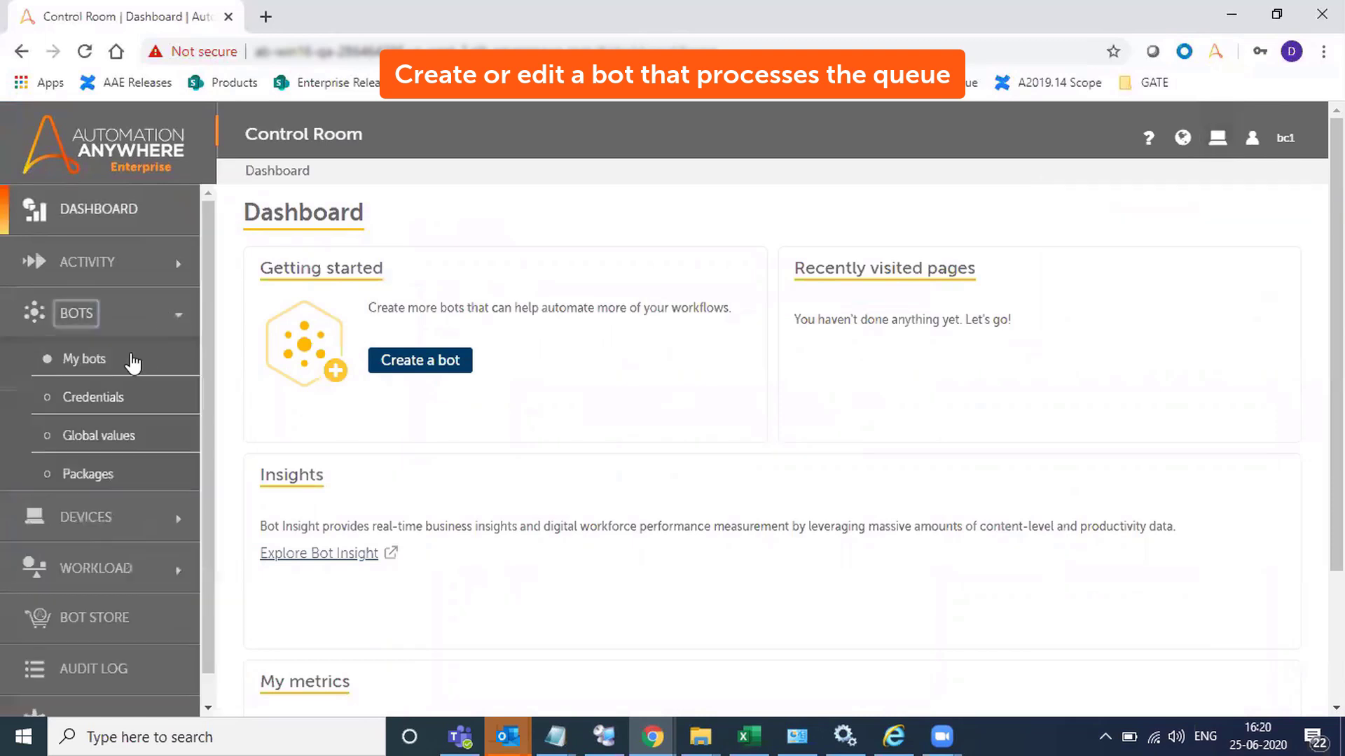
{"action": "left_click", "coordinate": [130, 360]}
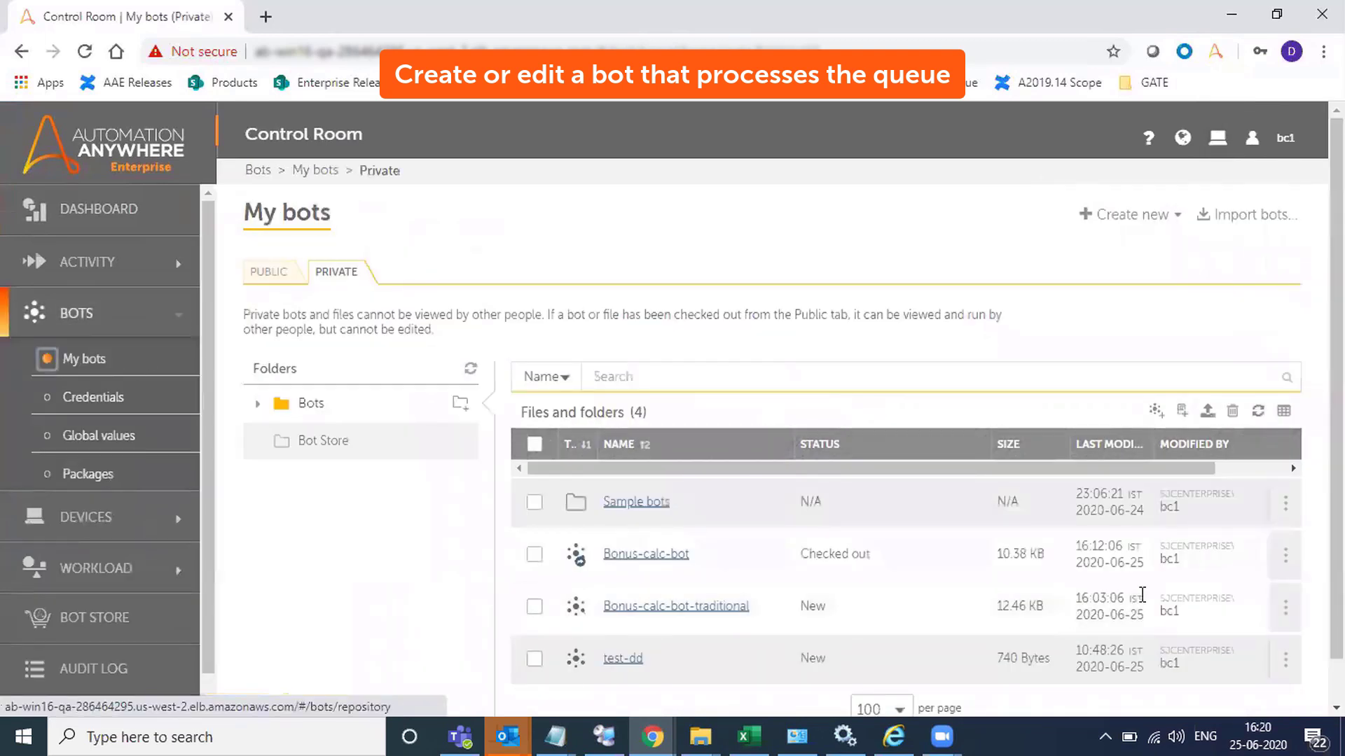
Step: Open Bonus-calc-bot for editing in list view, check its association with the Bonus-template work item template, and return to the editor
{"action": "left_click", "coordinate": [1244, 565]}
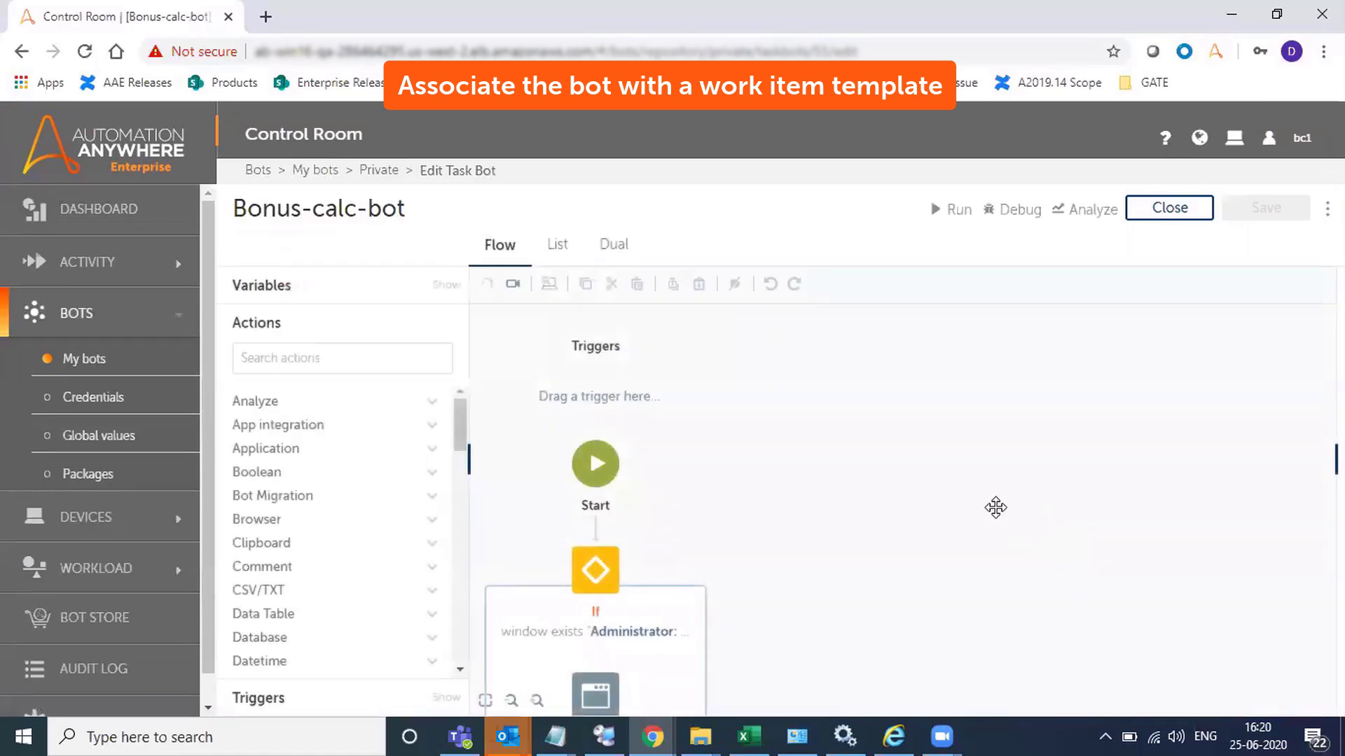
{"action": "left_click", "coordinate": [562, 252]}
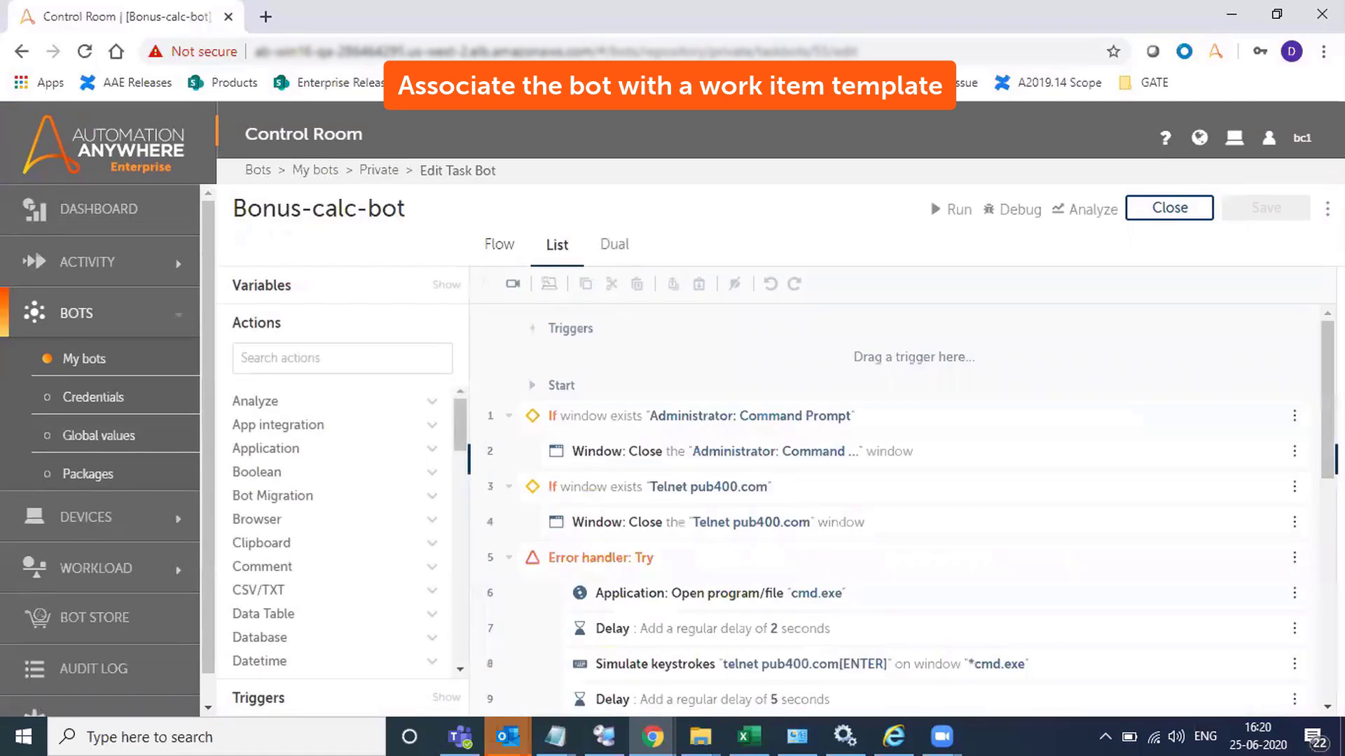
{"action": "left_click", "coordinate": [1326, 209]}
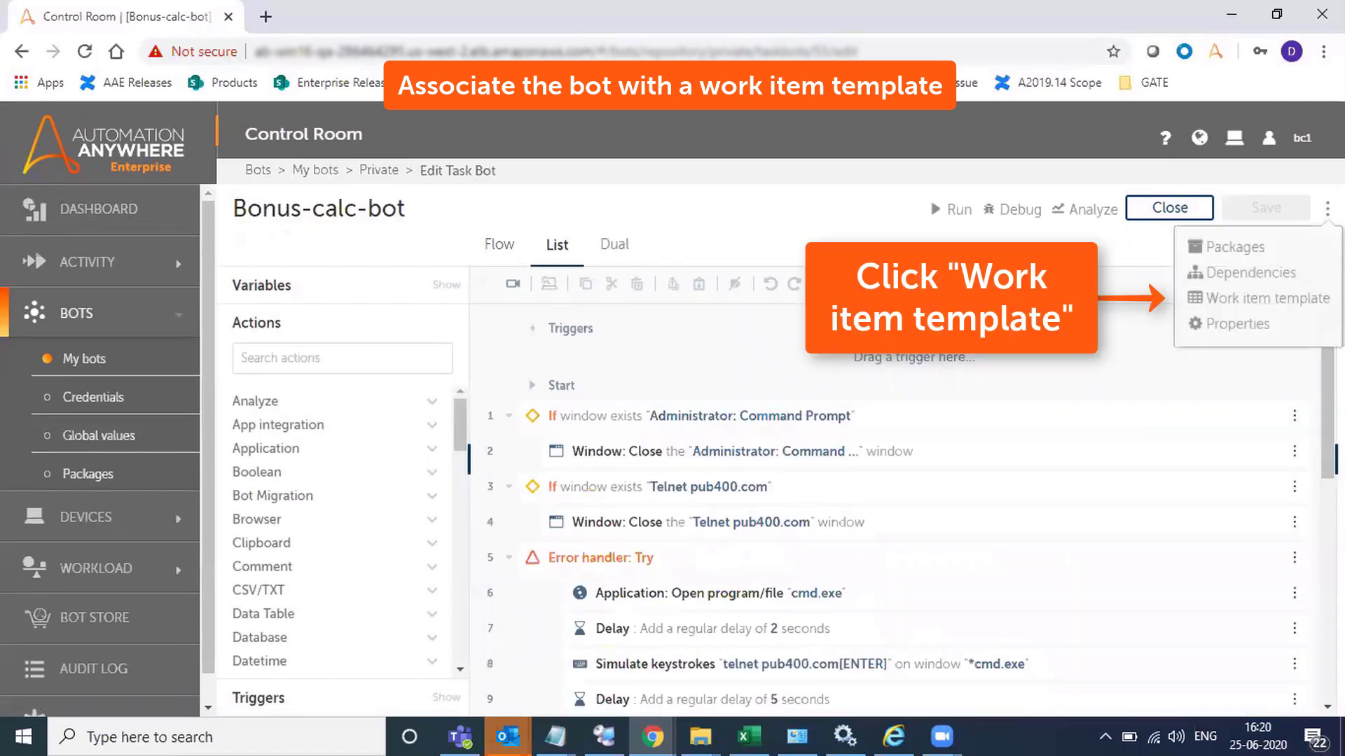
{"action": "left_click", "coordinate": [1257, 300]}
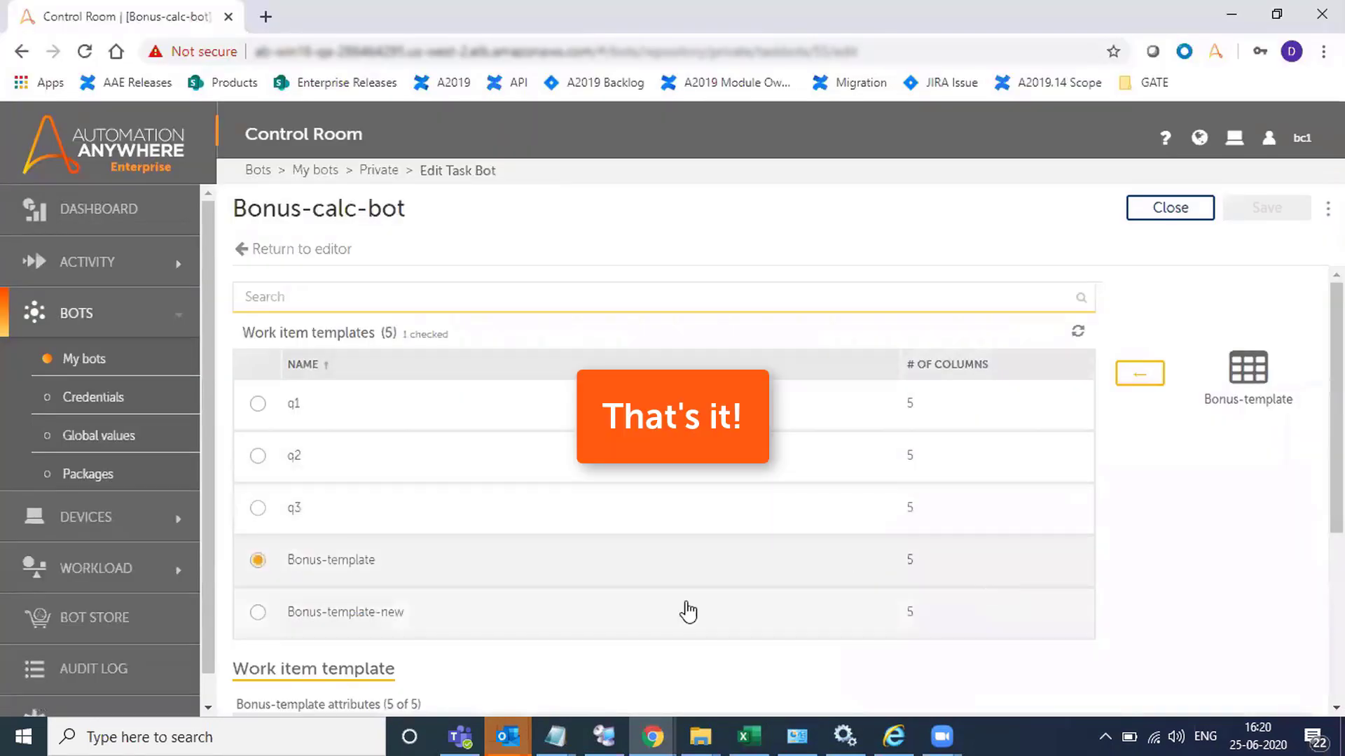
{"action": "left_click", "coordinate": [302, 250]}
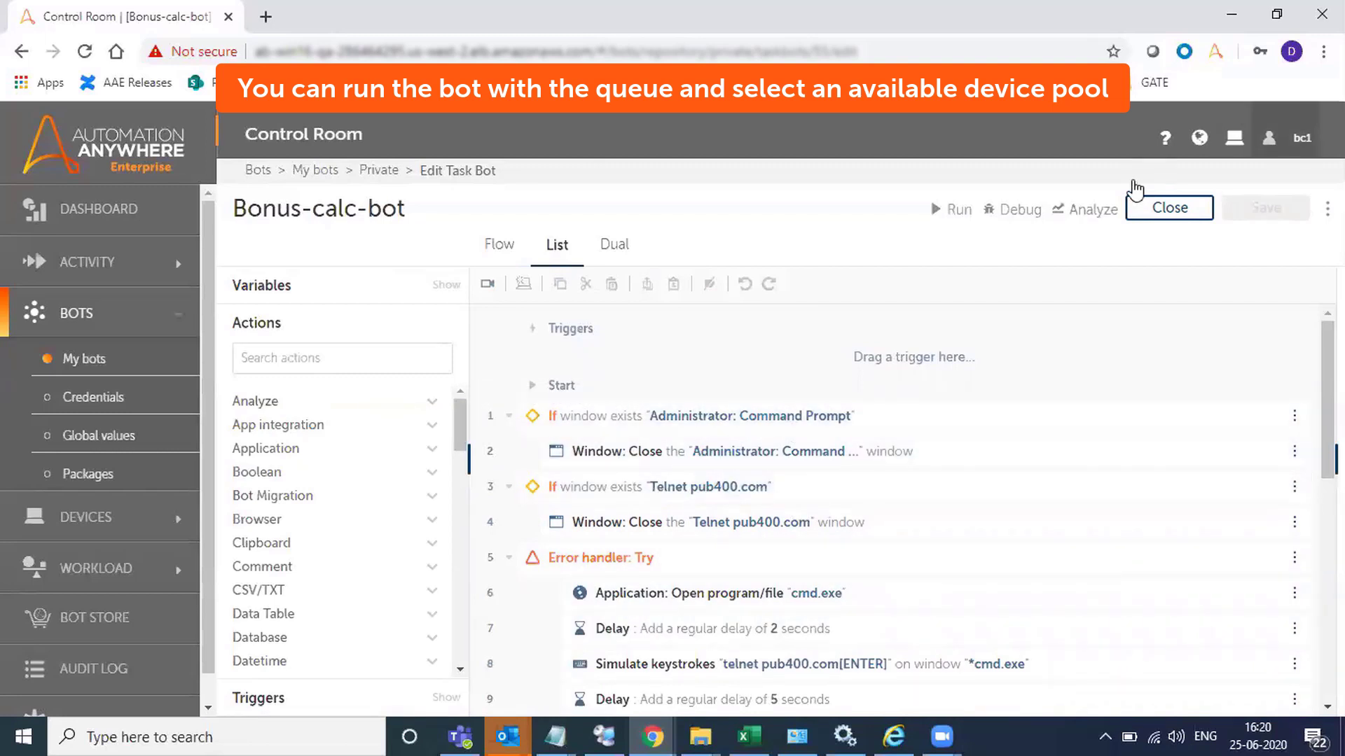
Step: Log out of the bot creator account and log in as the queue owner with that account's username and password
{"action": "left_click", "coordinate": [1268, 137]}
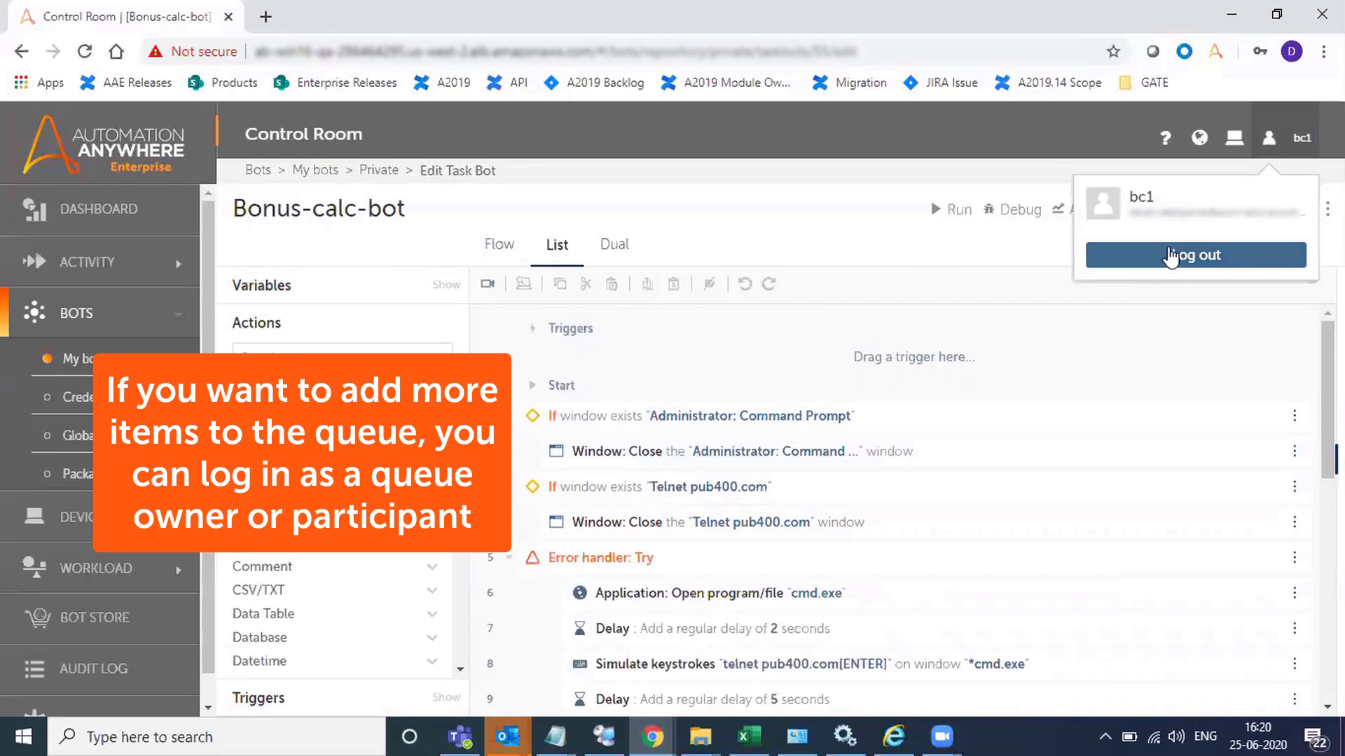
{"action": "left_click", "coordinate": [1171, 256]}
{"action": "type", "text": "pqadmin"}
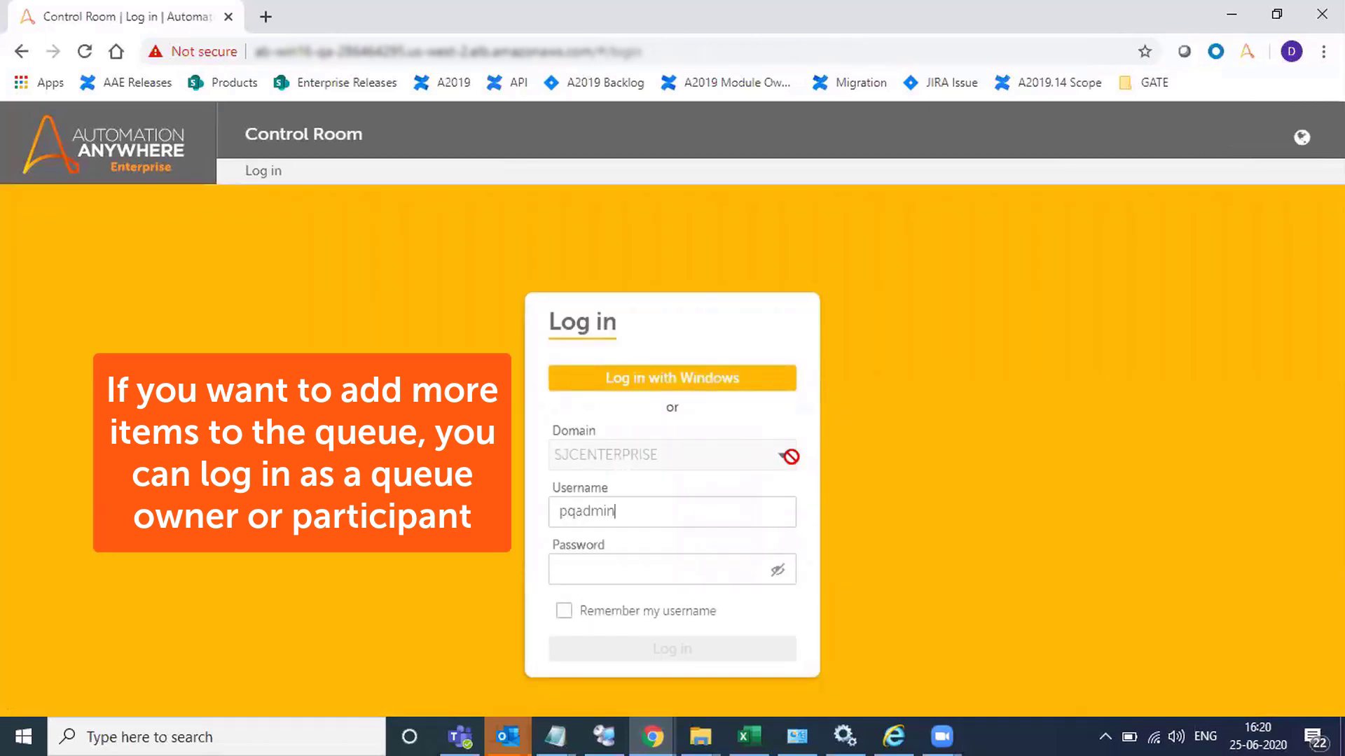
{"action": "type", "text": "1"}
{"action": "key", "text": "Tab"}
{"action": "type", "text": "•••••••••"}
{"action": "key", "text": "Return"}
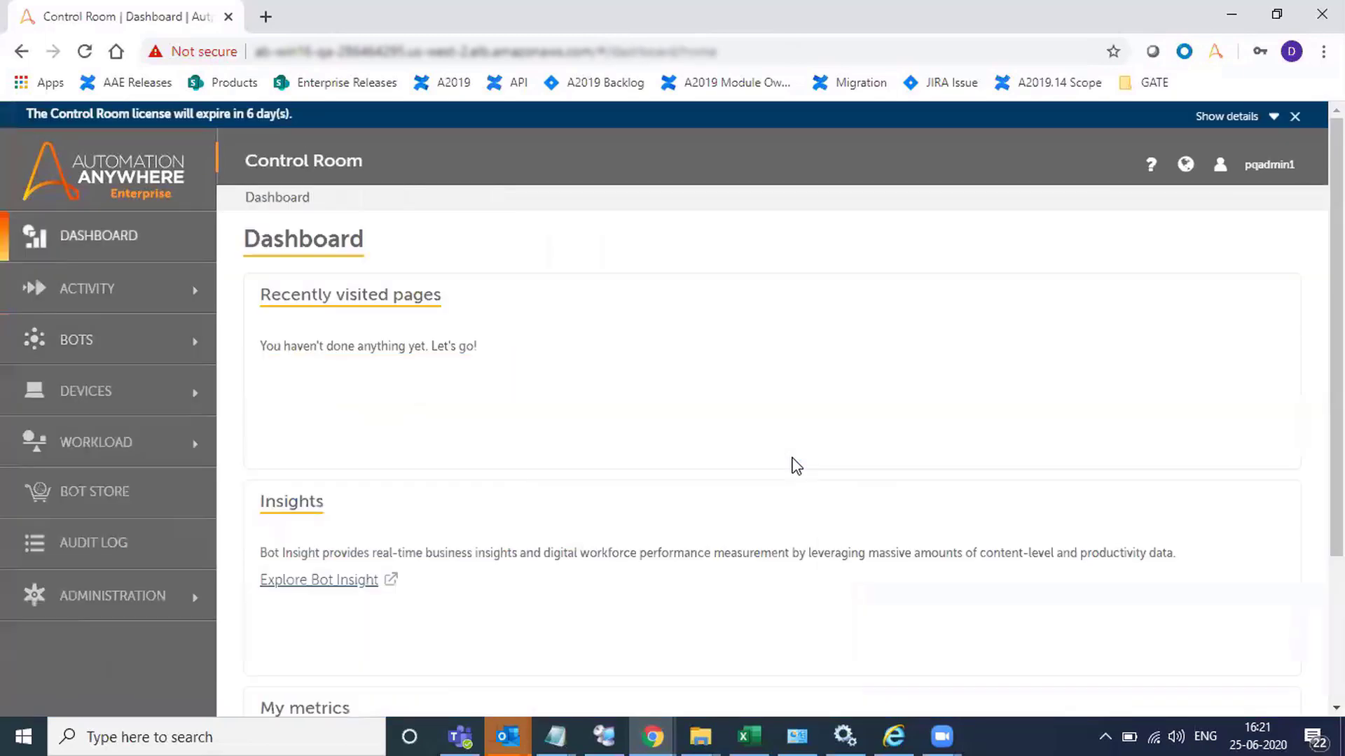
Step: Go to the workload queues and open Bonus-Queue for editing
{"action": "left_click", "coordinate": [194, 450]}
{"action": "left_click", "coordinate": [100, 489]}
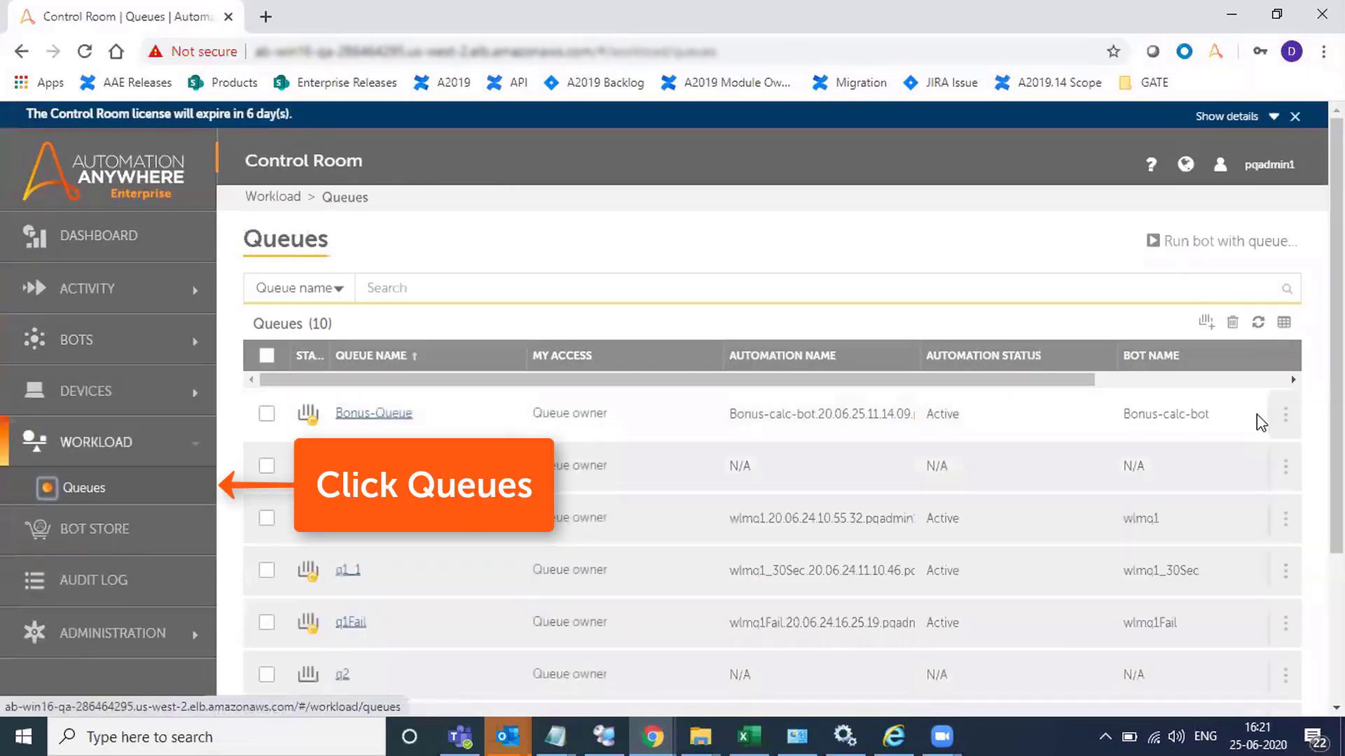
{"action": "mouse_move", "coordinate": [1285, 414]}
{"action": "left_click", "coordinate": [1235, 416]}
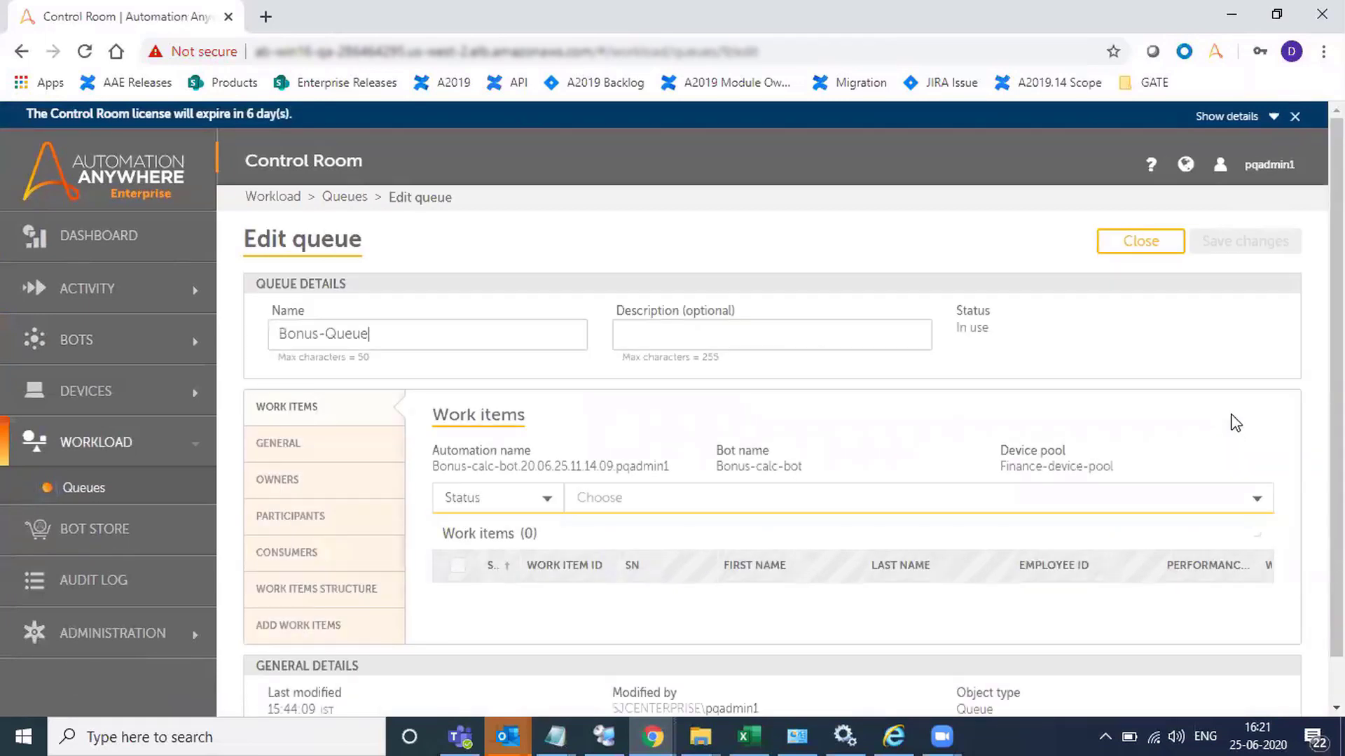
Step: Add work items to Bonus-Queue from the file Employee-Bonus.csv and save the queue changes
{"action": "left_click", "coordinate": [321, 640]}
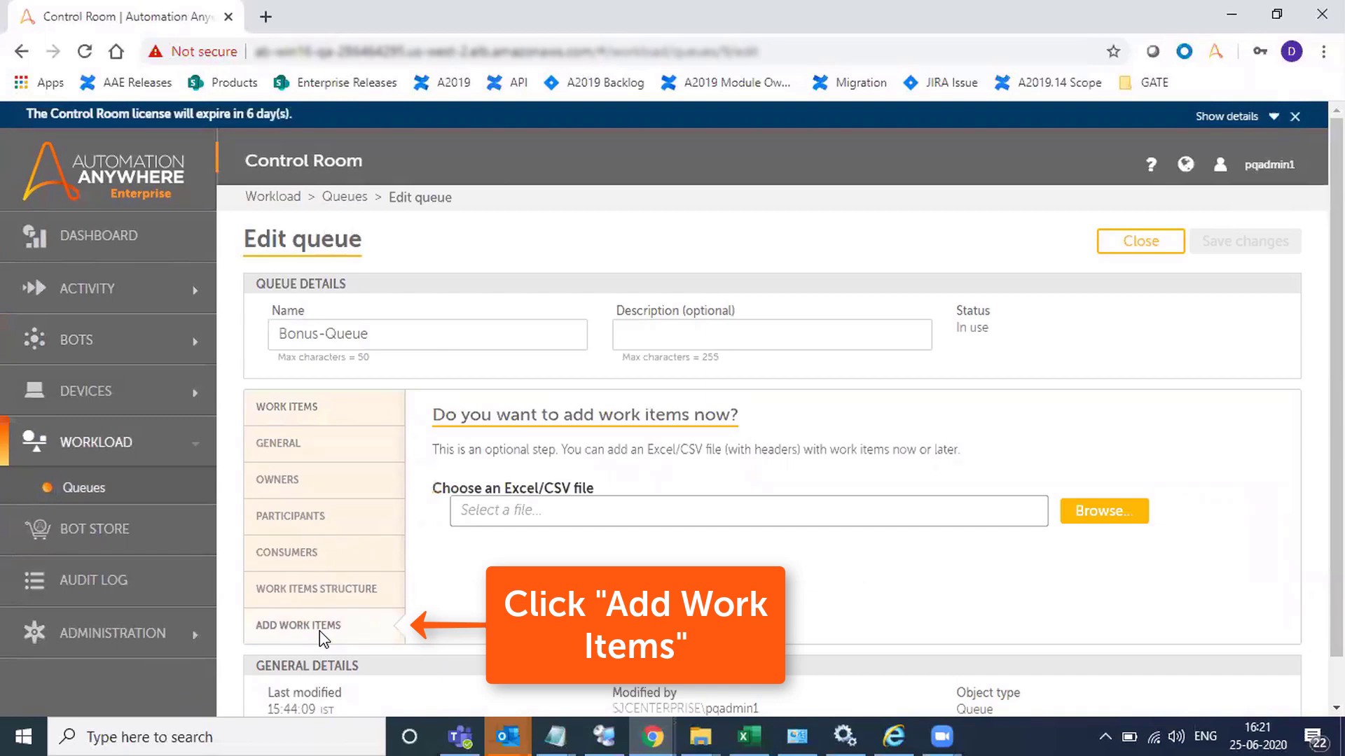
{"action": "left_click", "coordinate": [1113, 511]}
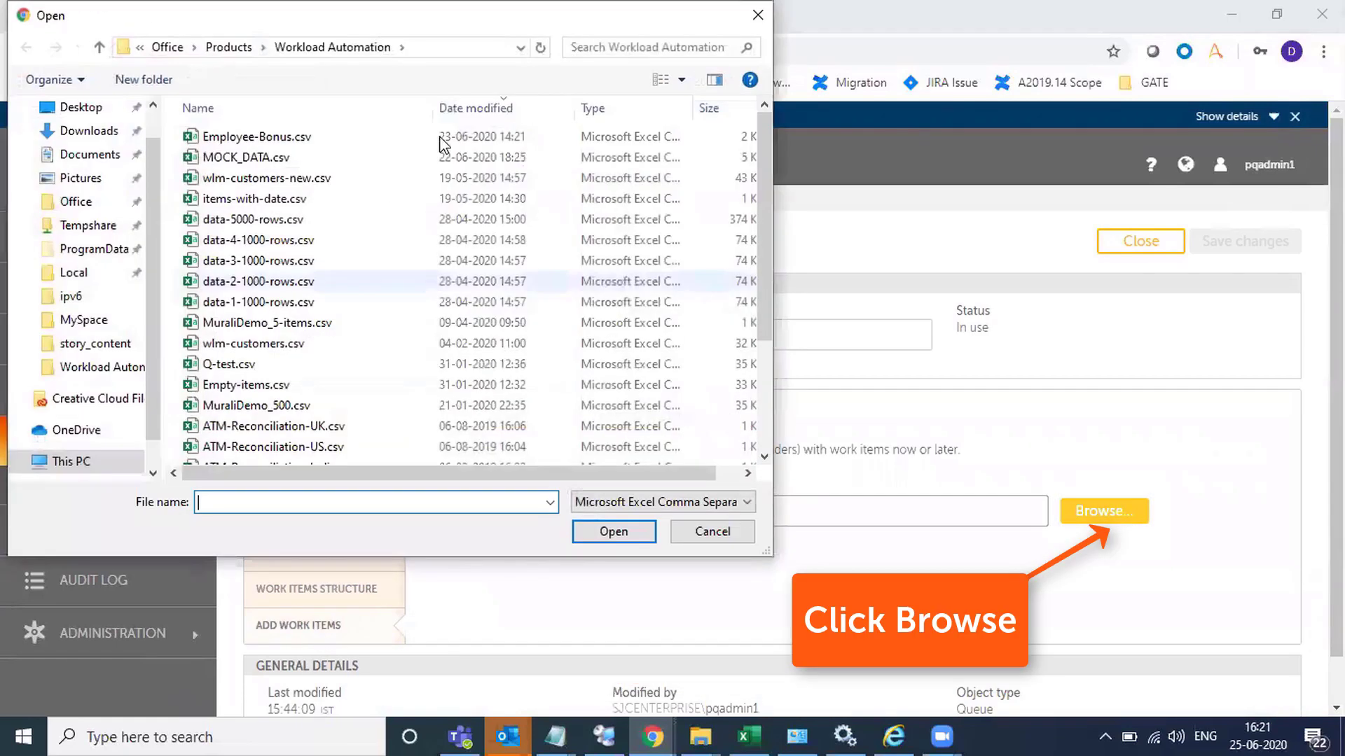
{"action": "double_click", "coordinate": [300, 138]}
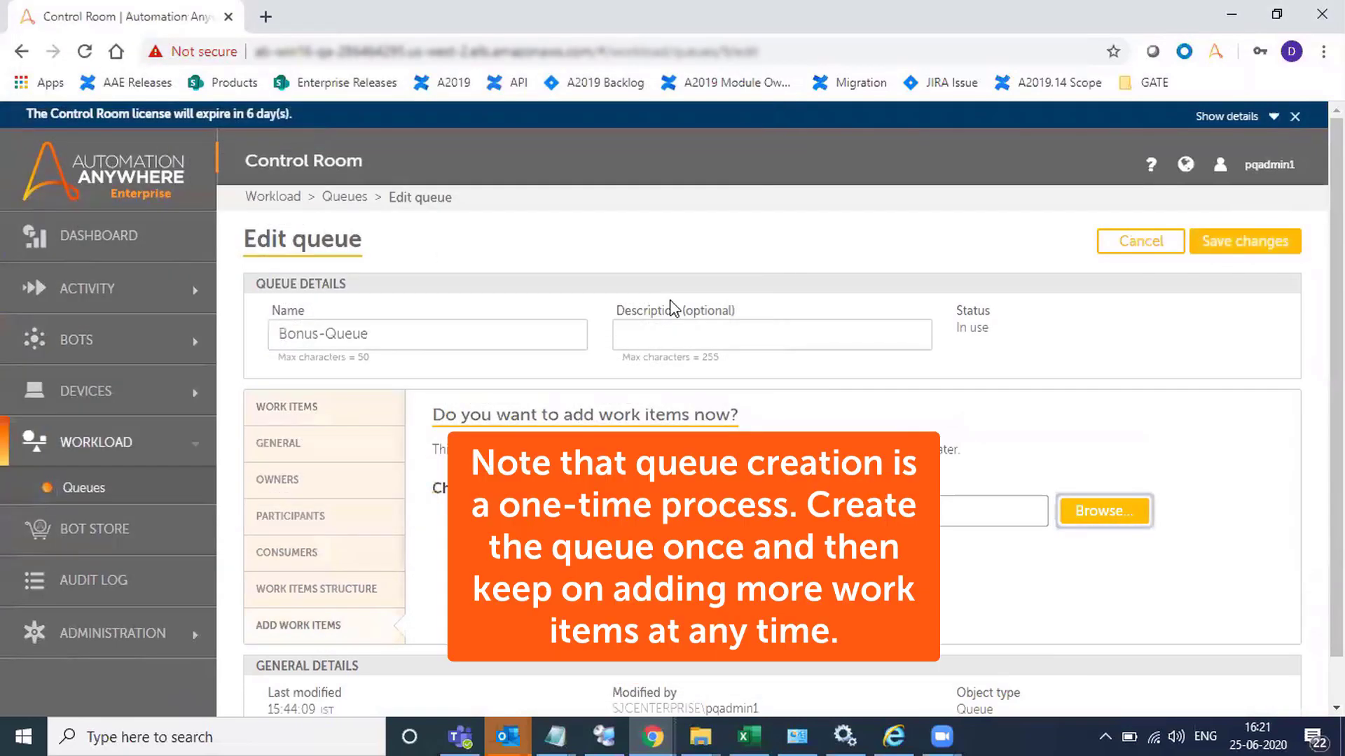
{"action": "left_click", "coordinate": [1254, 243]}
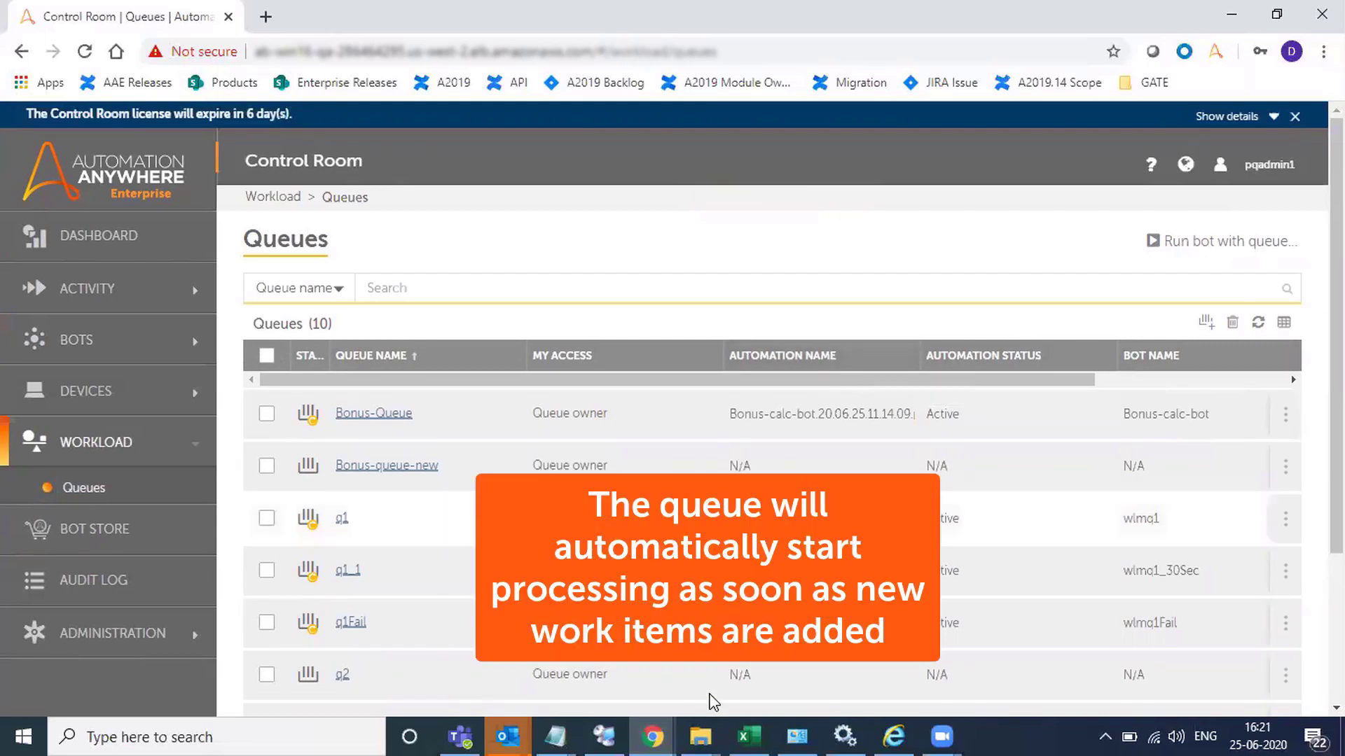
Step: View Bonus-Queue and filter its work items by the status Completed
{"action": "left_click", "coordinate": [602, 736]}
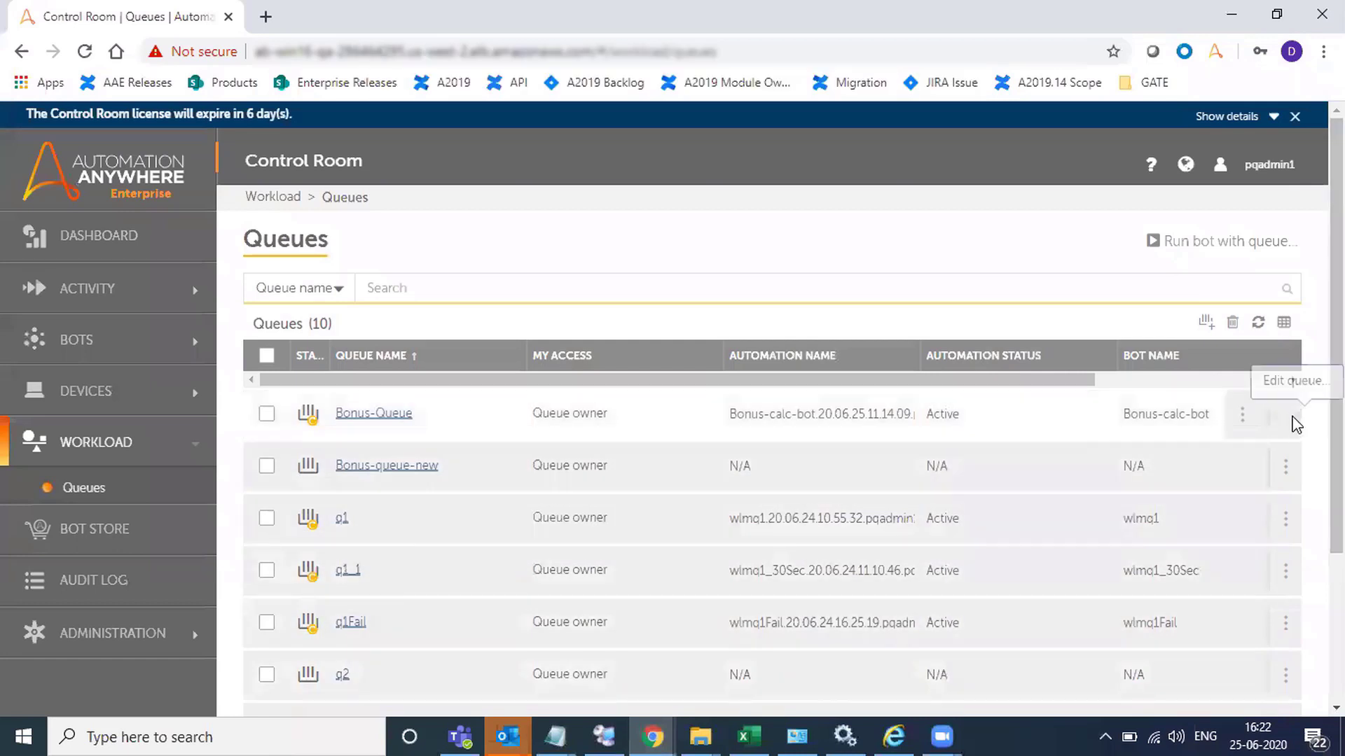
{"action": "left_click", "coordinate": [1218, 421]}
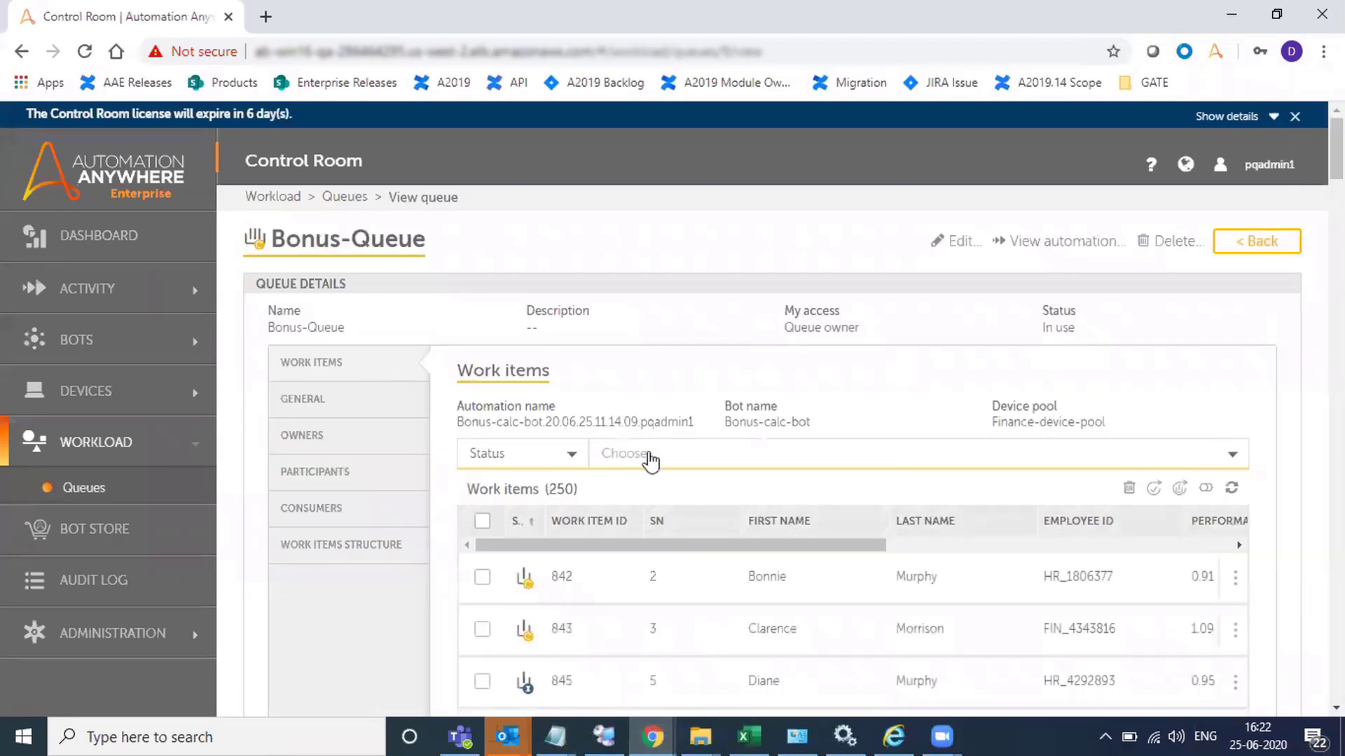
{"action": "left_click", "coordinate": [642, 459]}
{"action": "left_click", "coordinate": [636, 540]}
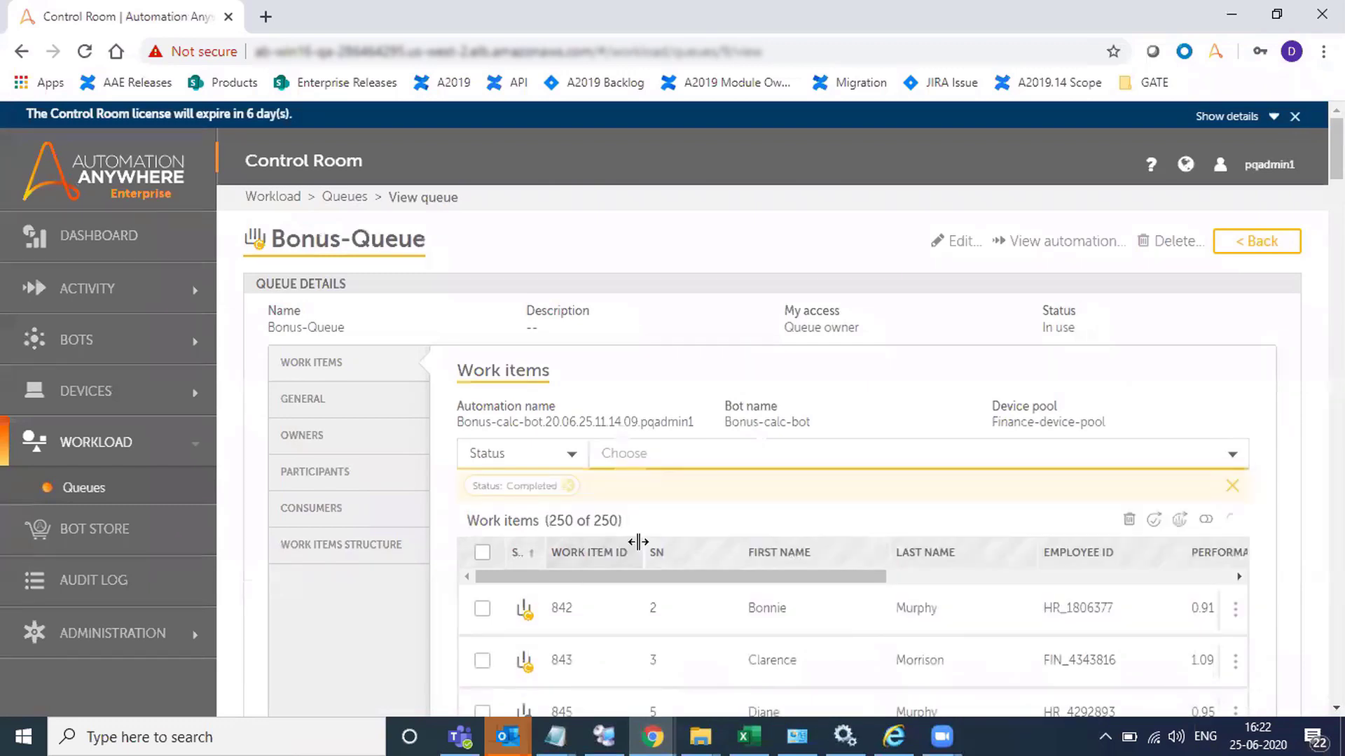
Step: Bring the Work Item Result column into view and sort the completed work items by work item result, then by end time ascending
{"action": "scroll", "coordinate": [910, 490], "scroll_direction": "down", "scroll_amount": 3}
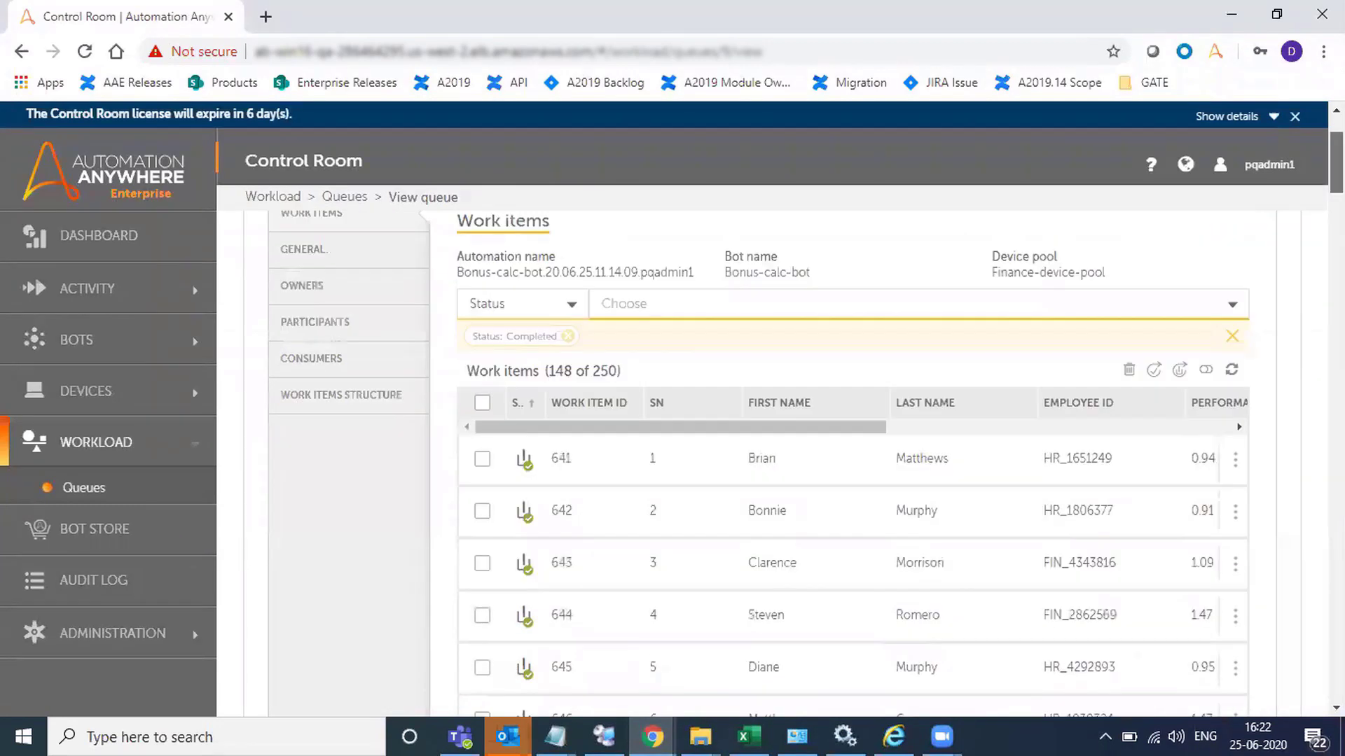
{"action": "left_click_drag", "start_coordinate": [877, 407], "coordinate": [1083, 424]}
{"action": "left_click", "coordinate": [994, 382]}
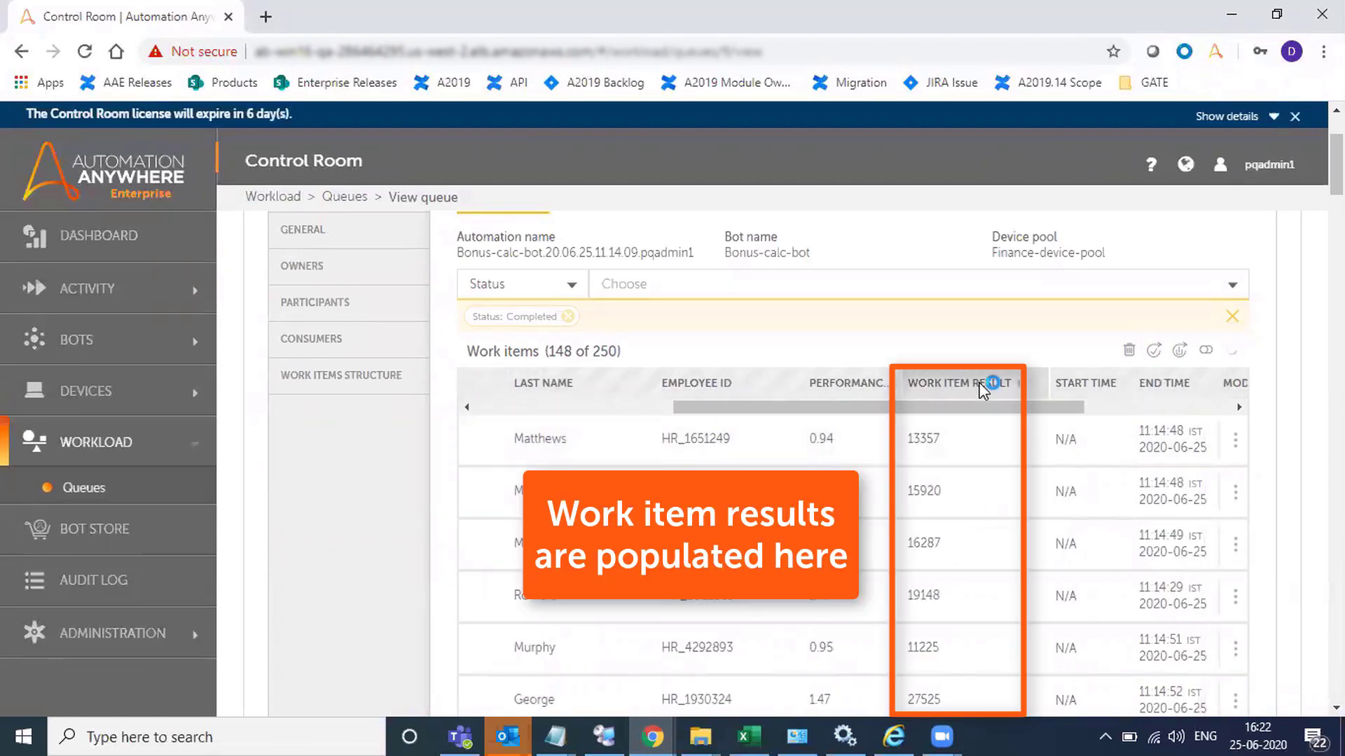
{"action": "left_click", "coordinate": [1166, 386]}
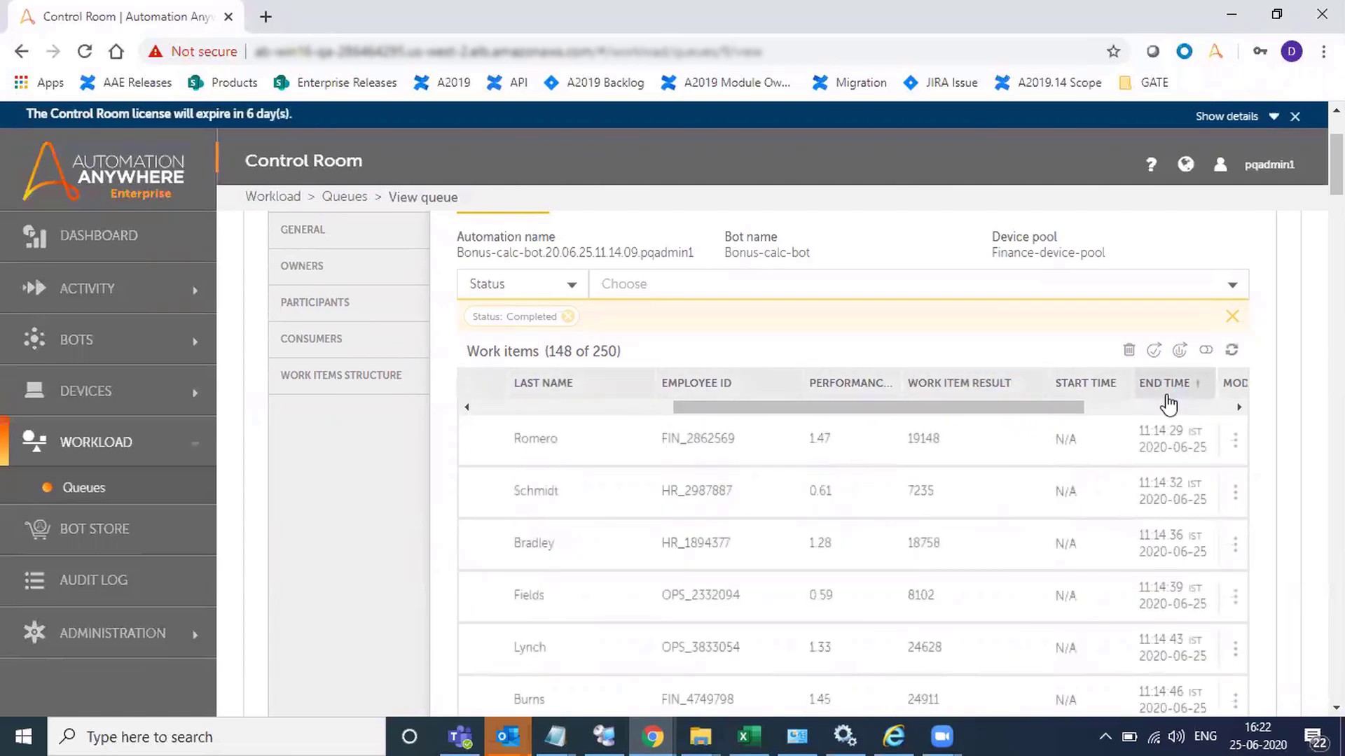
Step: Examine the final bonus results further down the completed work items, widening the Work Item Result column to show the full text
{"action": "scroll", "coordinate": [1167, 405], "scroll_direction": "down", "scroll_amount": 10}
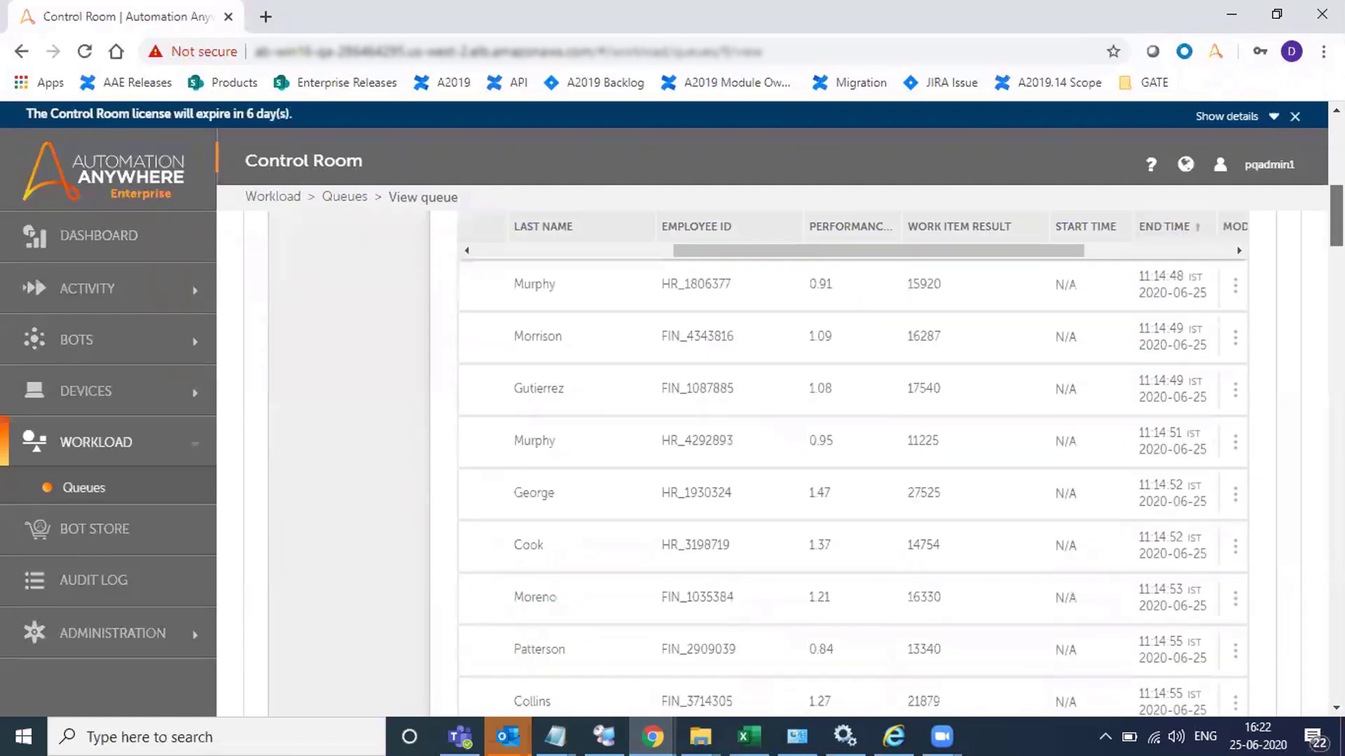
{"action": "scroll", "coordinate": [1182, 354], "scroll_direction": "down", "scroll_amount": 10}
{"action": "scroll", "coordinate": [1183, 354], "scroll_direction": "up", "scroll_amount": 3}
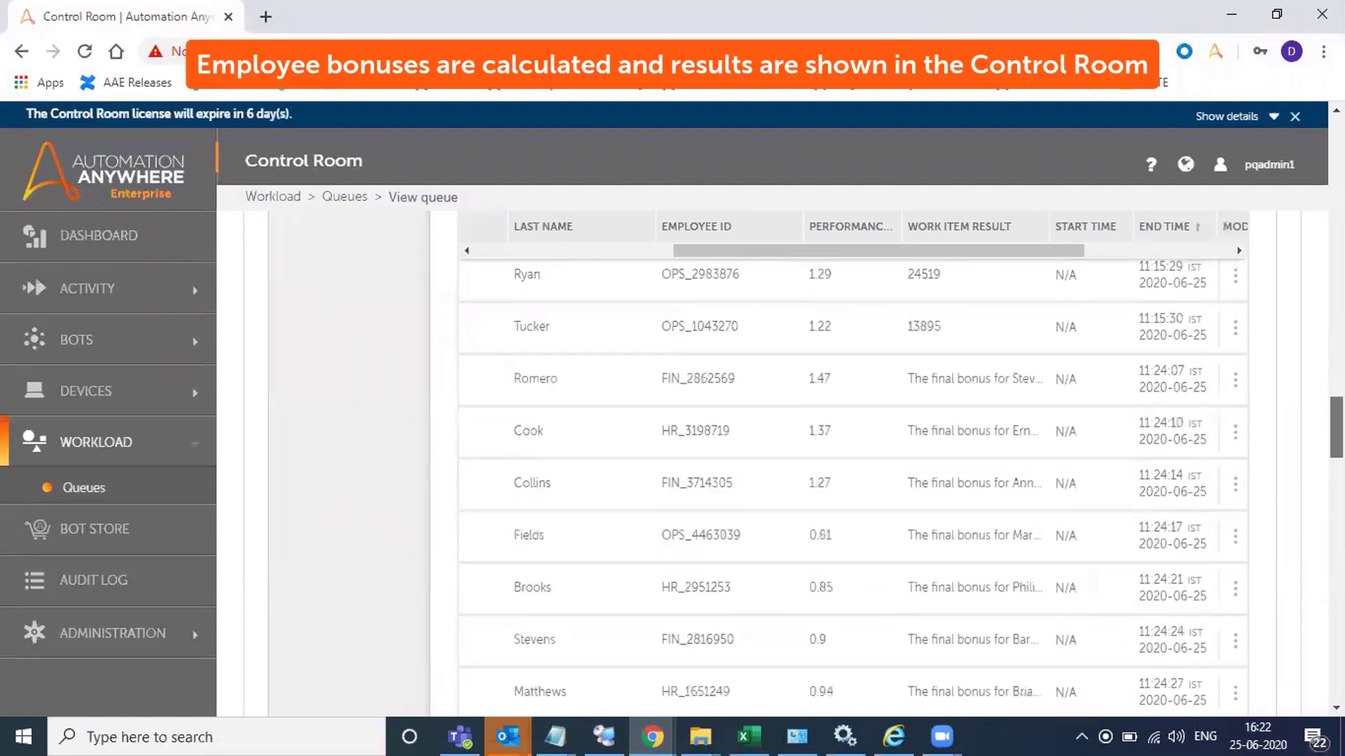
{"action": "left_click_drag", "start_coordinate": [1049, 226], "coordinate": [1142, 227]}
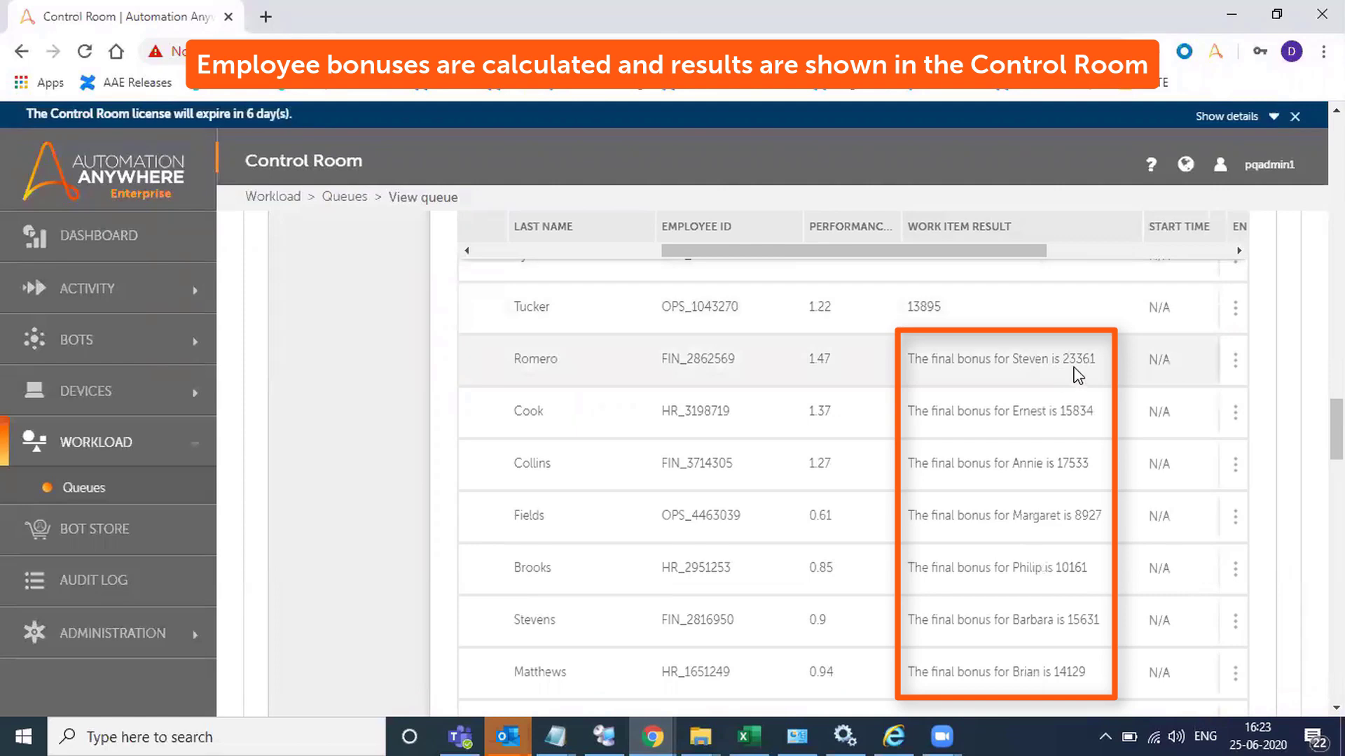